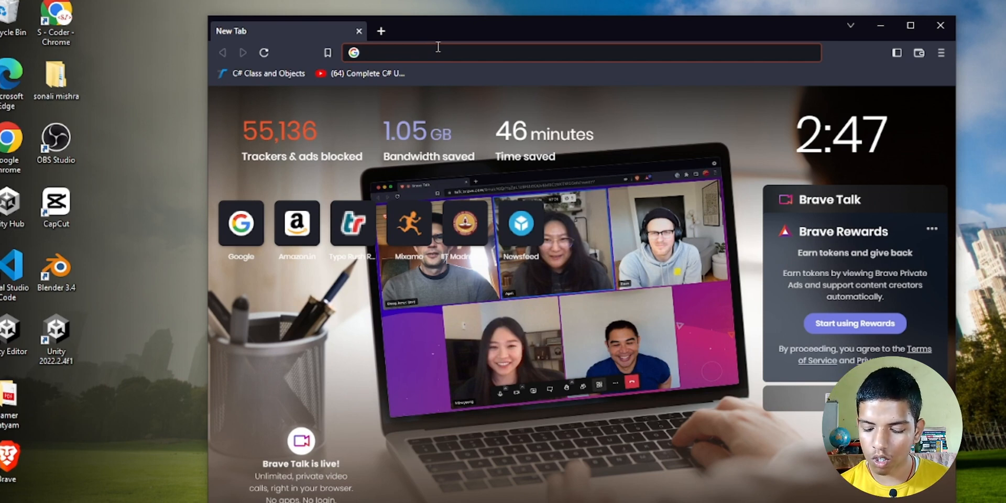
# - From google.com, choose to sign in with another account and bring up the Create account options
pyautogui.write('goo')
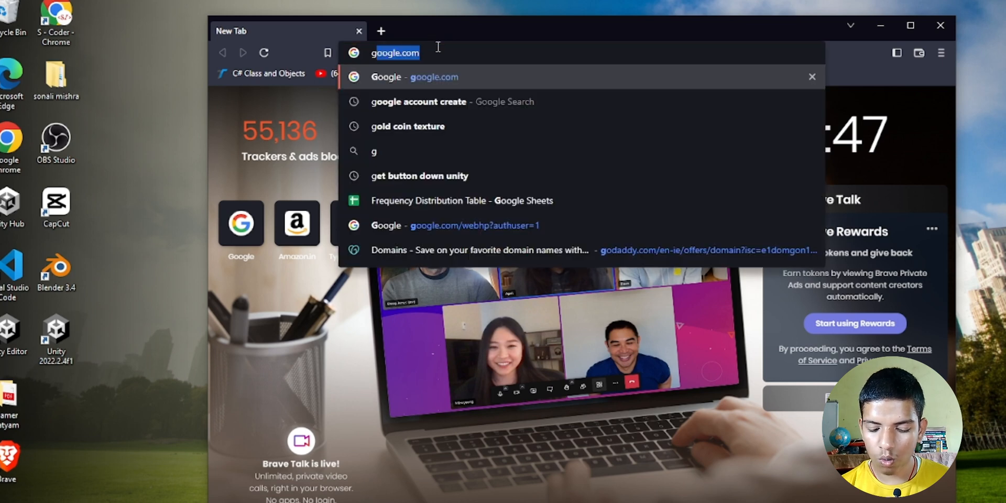
pyautogui.write('le')
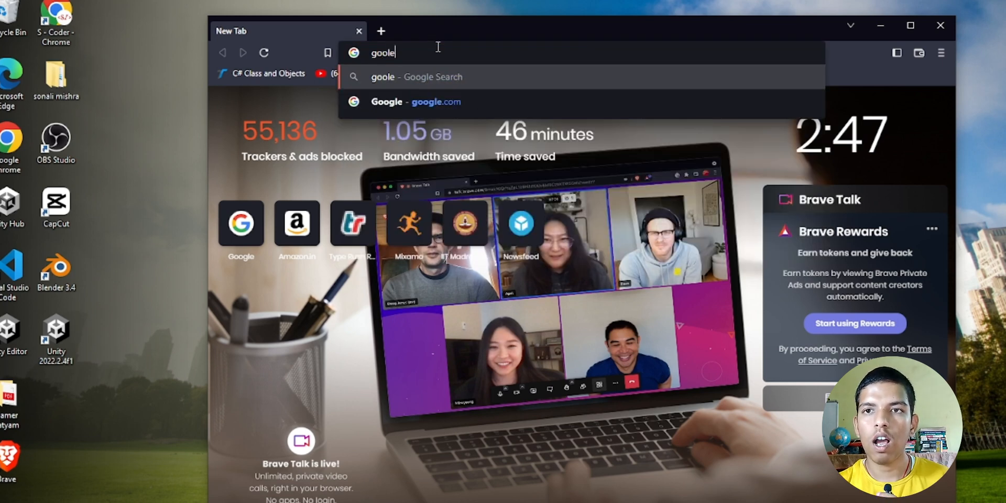
pyautogui.click(436, 92)
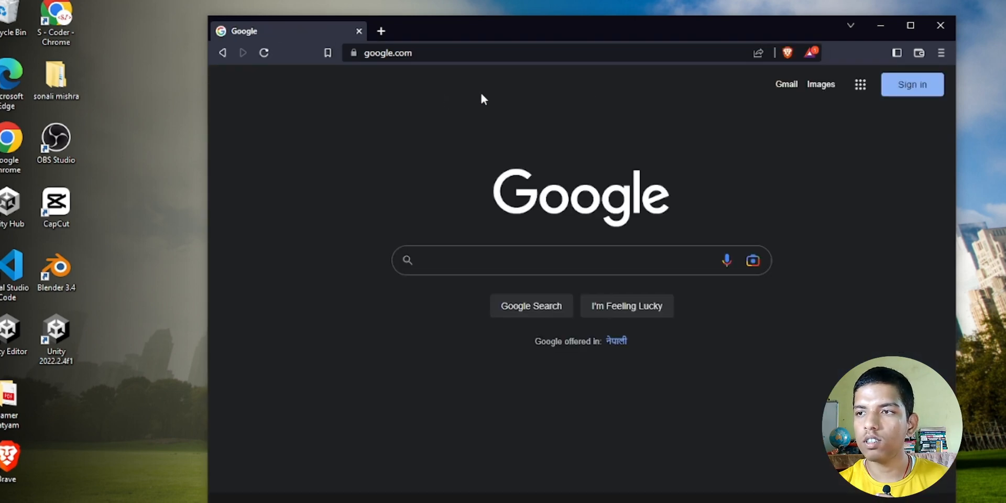
pyautogui.click(910, 93)
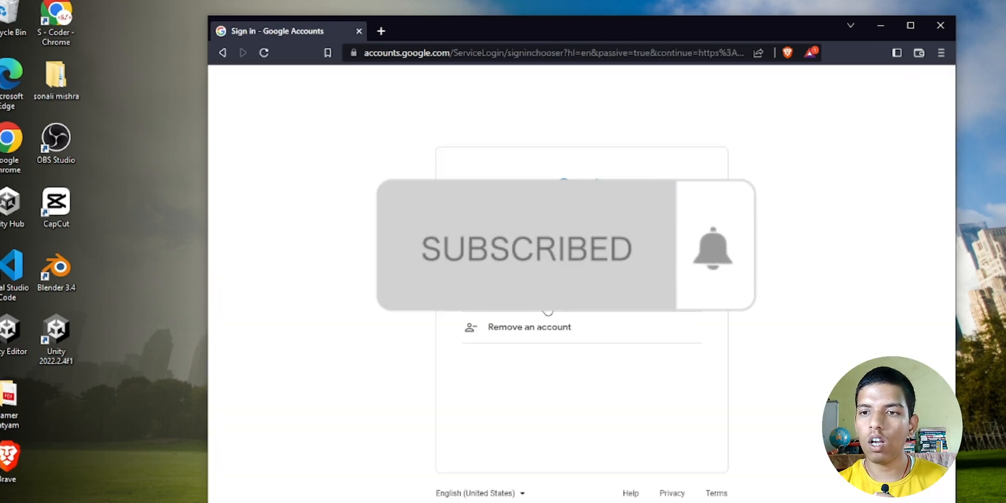
pyautogui.click(547, 309)
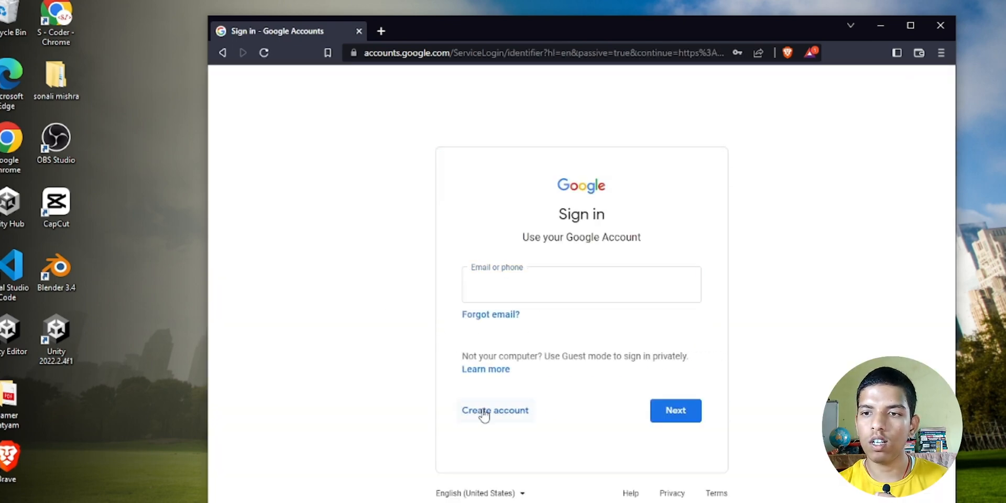
pyautogui.click(484, 414)
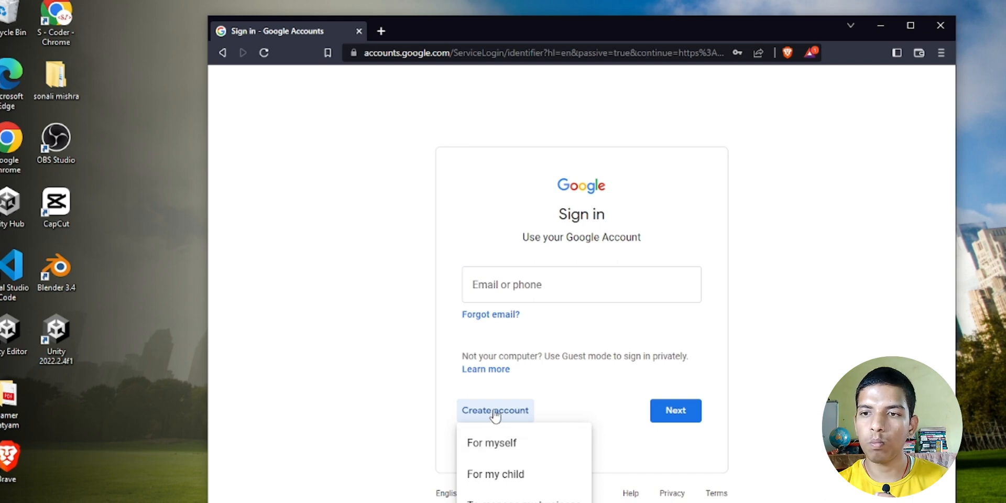
# - Choose a personal account and fill in the first name, last name and a new username
pyautogui.click(493, 443)
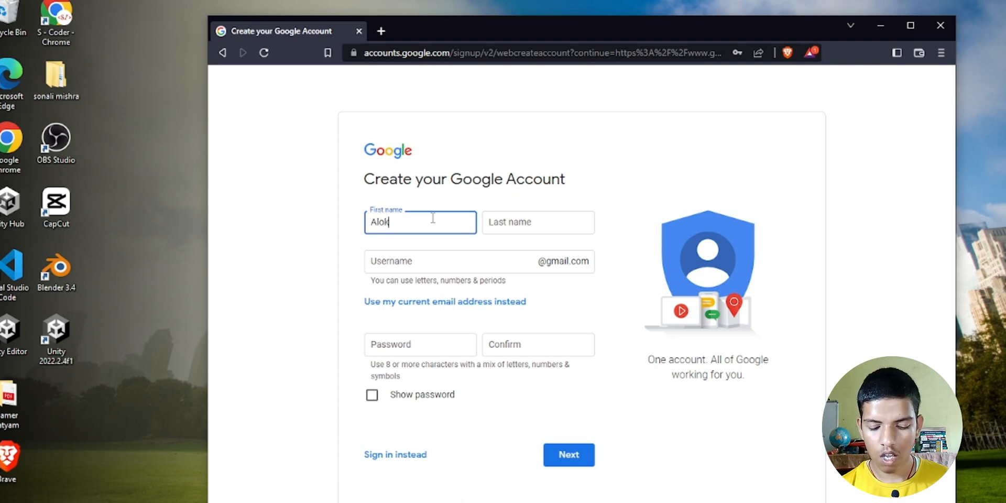
pyautogui.click(519, 221)
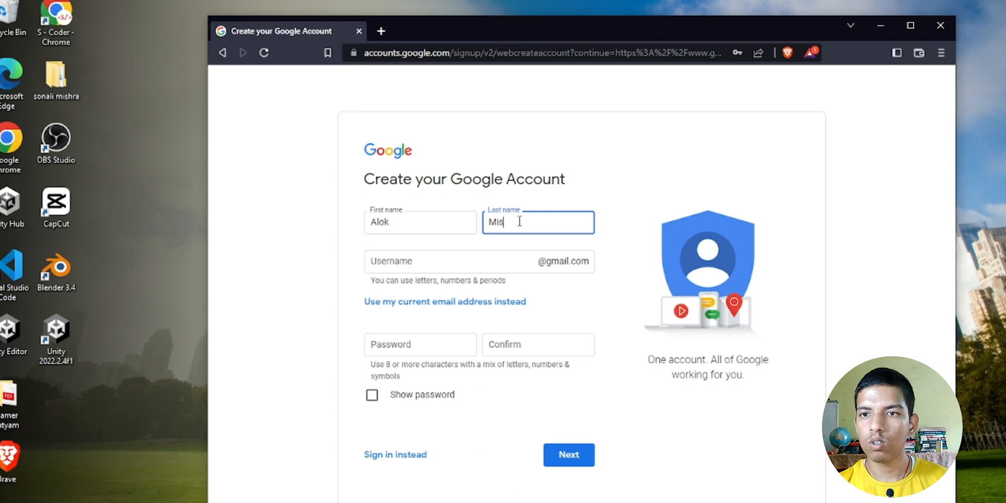
pyautogui.click(419, 266)
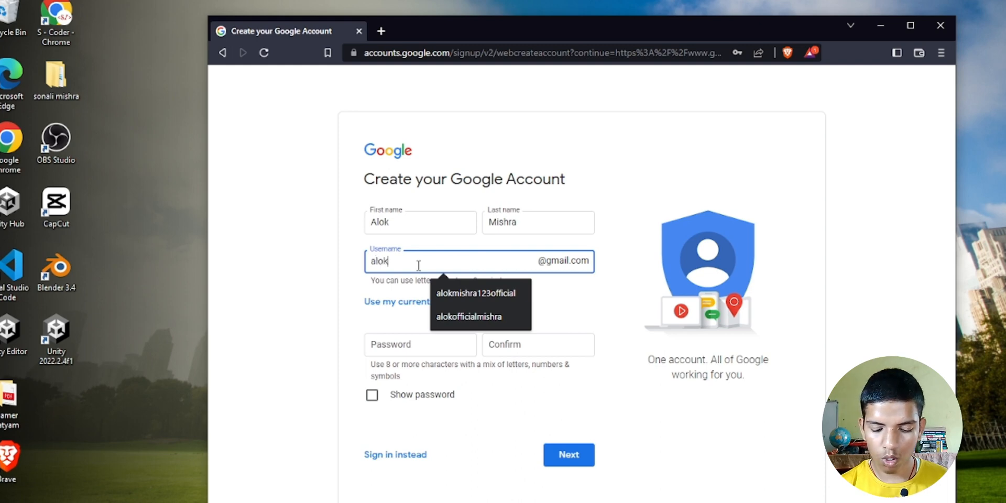
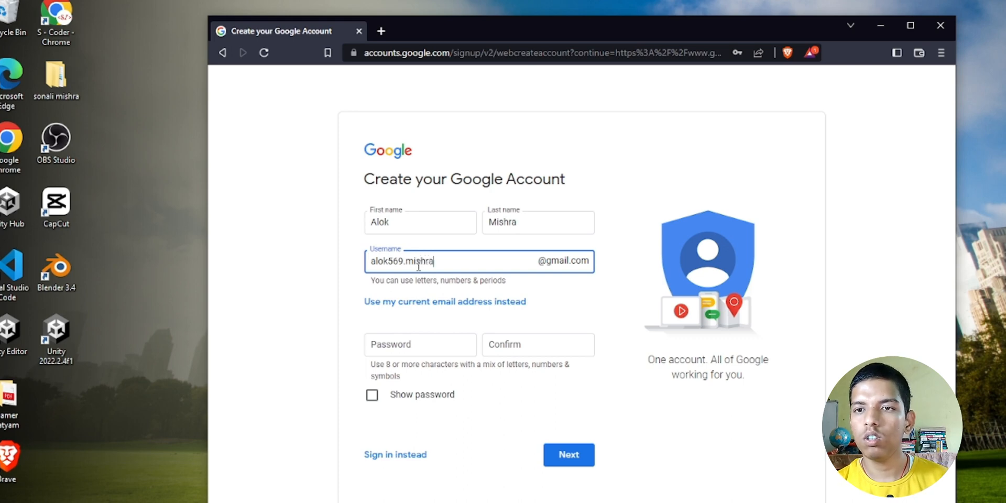
pyautogui.click(251, 285)
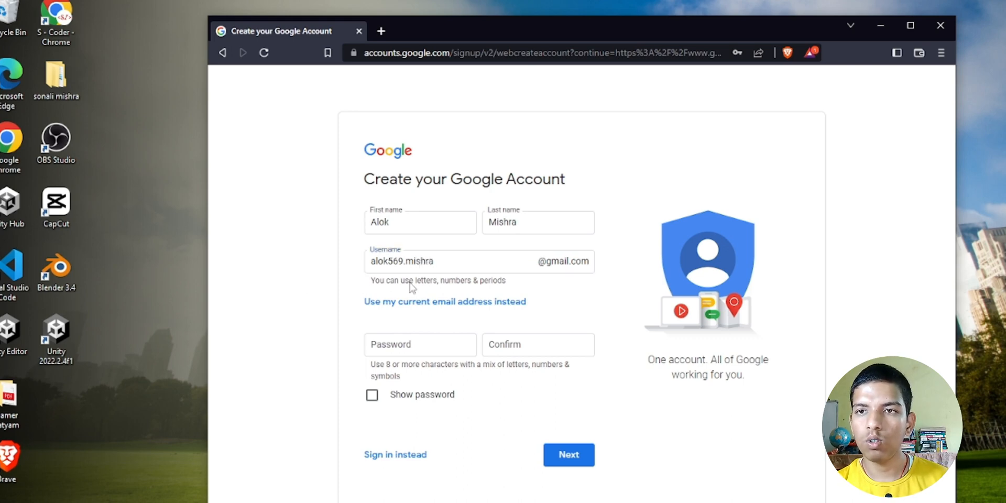
# - Paste the account password, confirm it, and submit the sign-up form
pyautogui.click(415, 347)
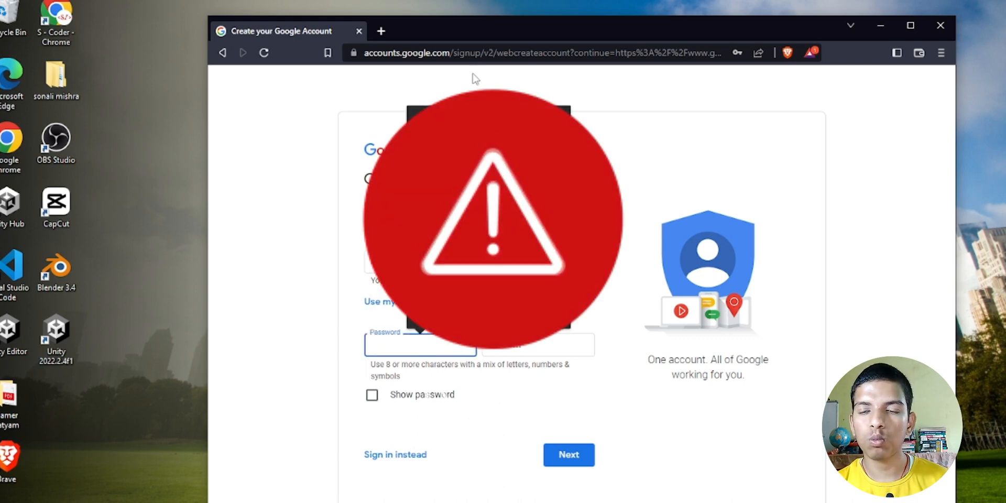
pyautogui.hotkey('ctrl', 'v')
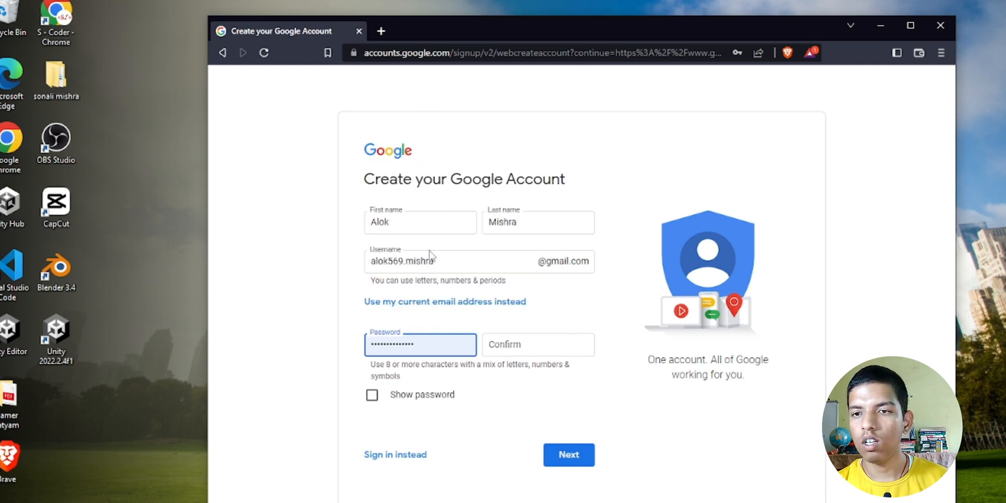
pyautogui.click(506, 346)
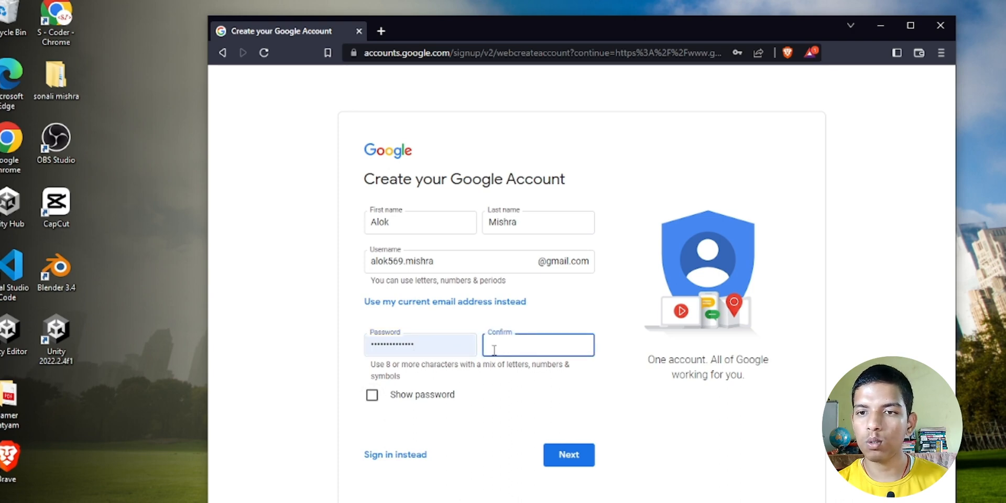
pyautogui.click(381, 393)
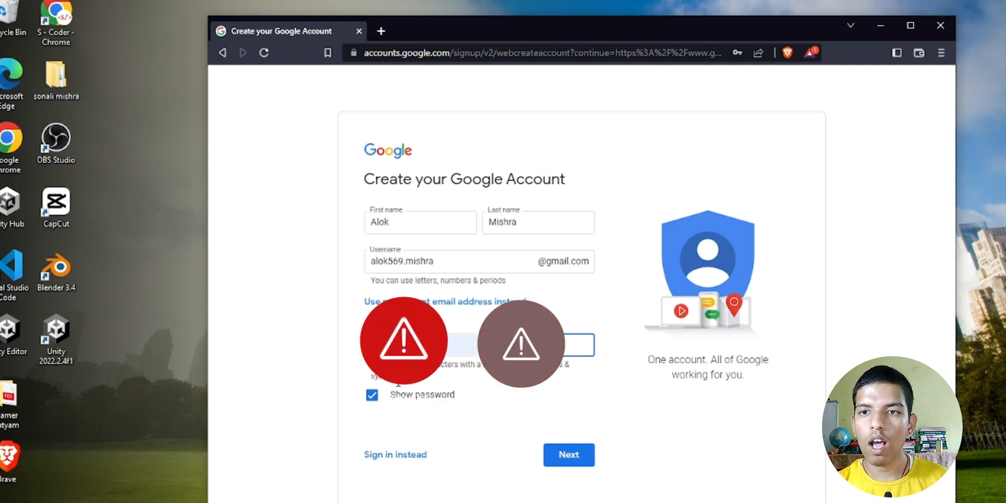
pyautogui.click(372, 395)
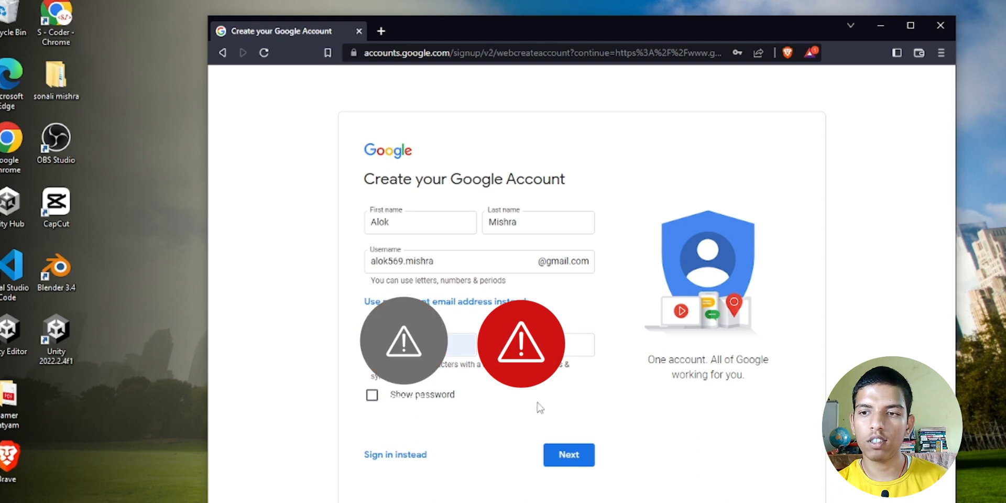
pyautogui.click(575, 463)
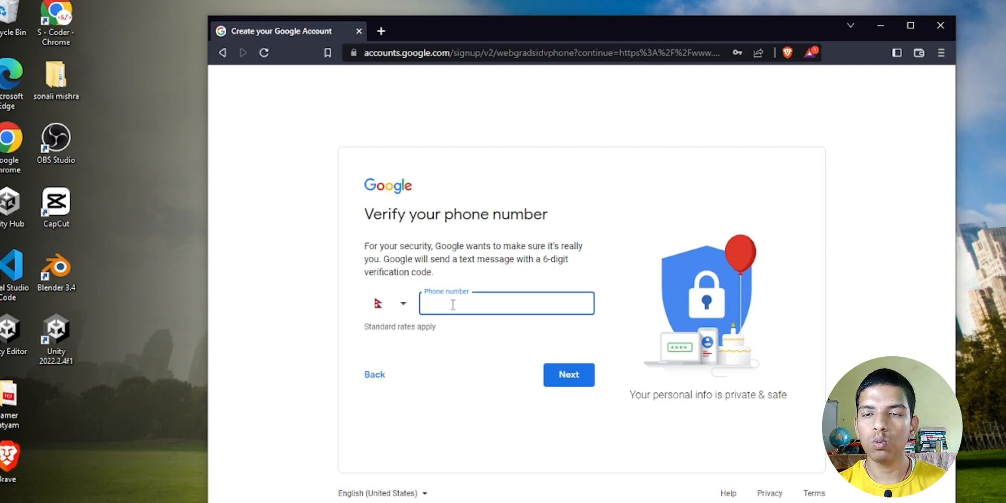
# - Set the phone country to Nepal, enter the phone number and send it for verification
pyautogui.click(390, 302)
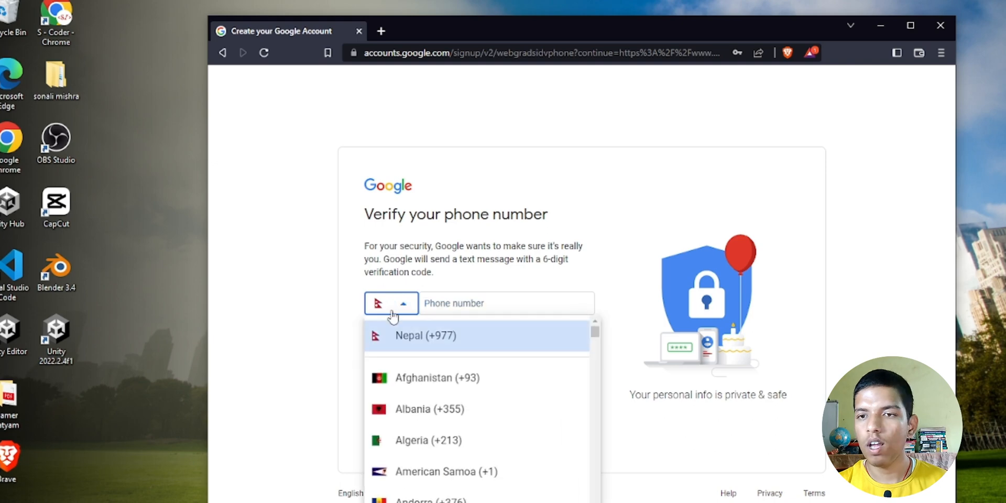
pyautogui.click(425, 338)
pyautogui.click(448, 307)
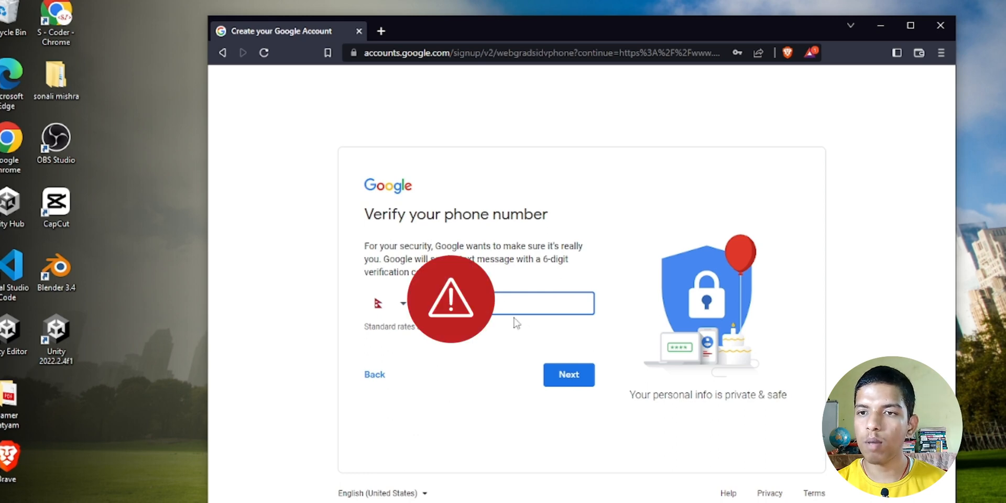
pyautogui.click(576, 383)
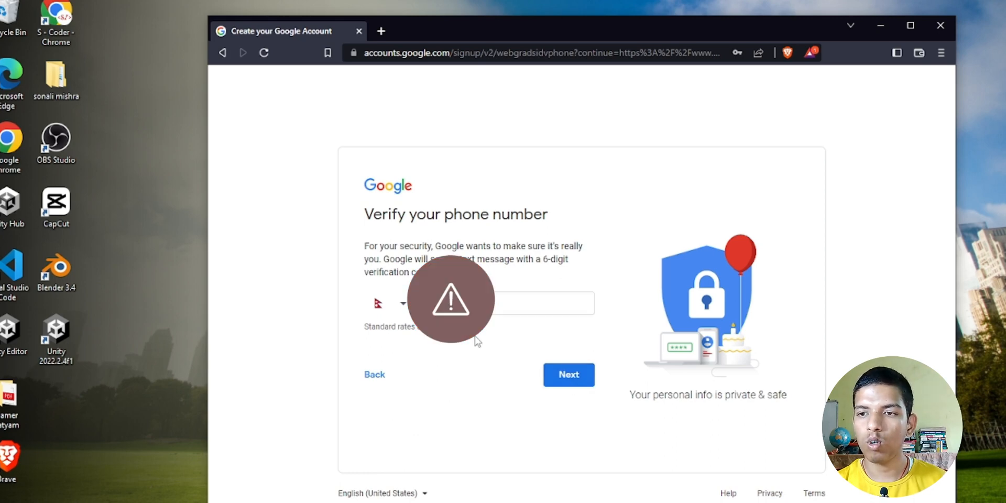
pyautogui.click(576, 388)
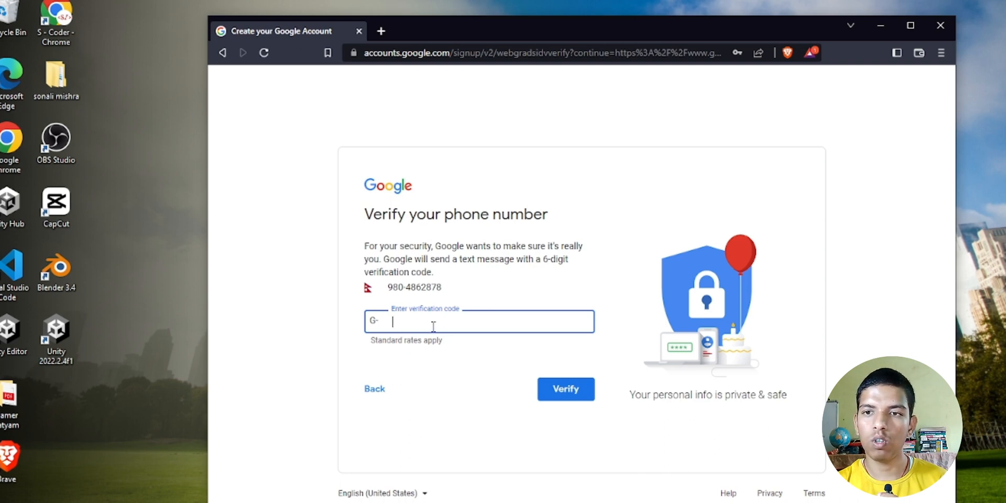
# - Enter the SMS verification code and verify the phone
pyautogui.click(485, 298)
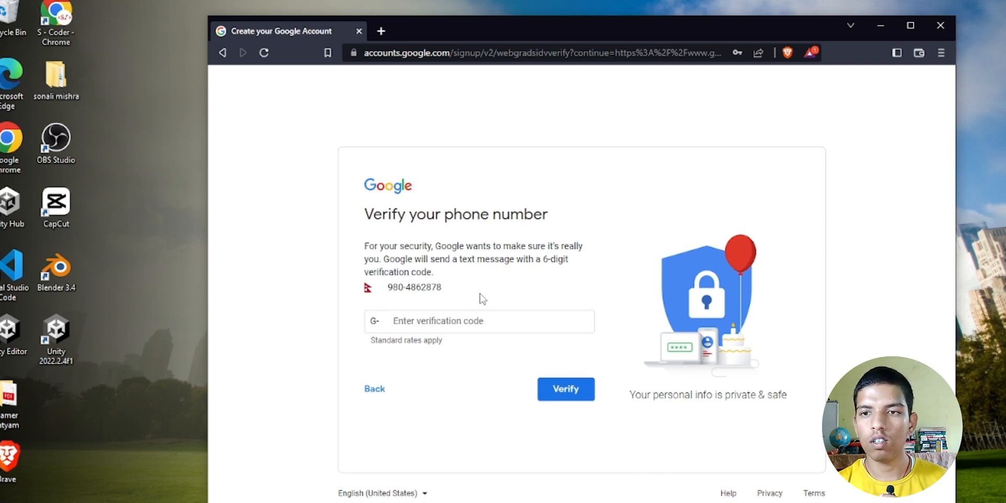
pyautogui.click(461, 323)
pyautogui.click(480, 295)
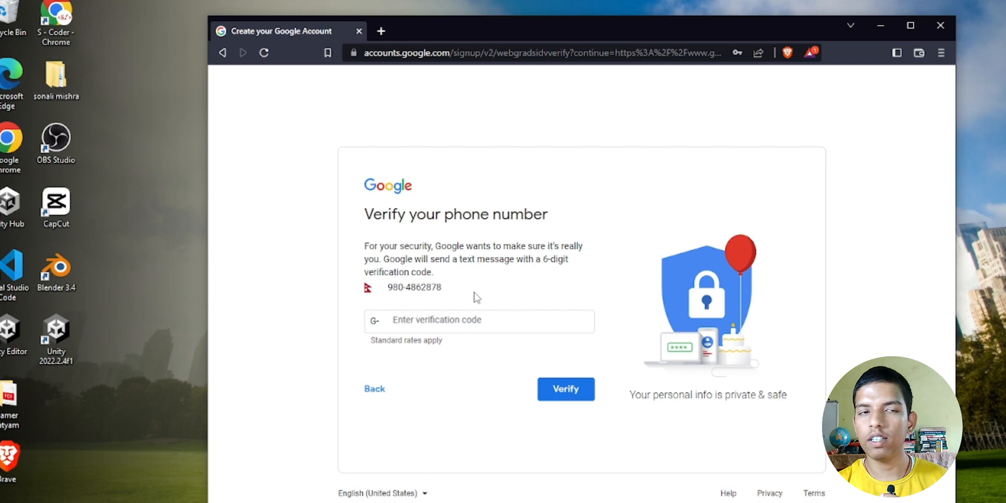
pyautogui.click(460, 319)
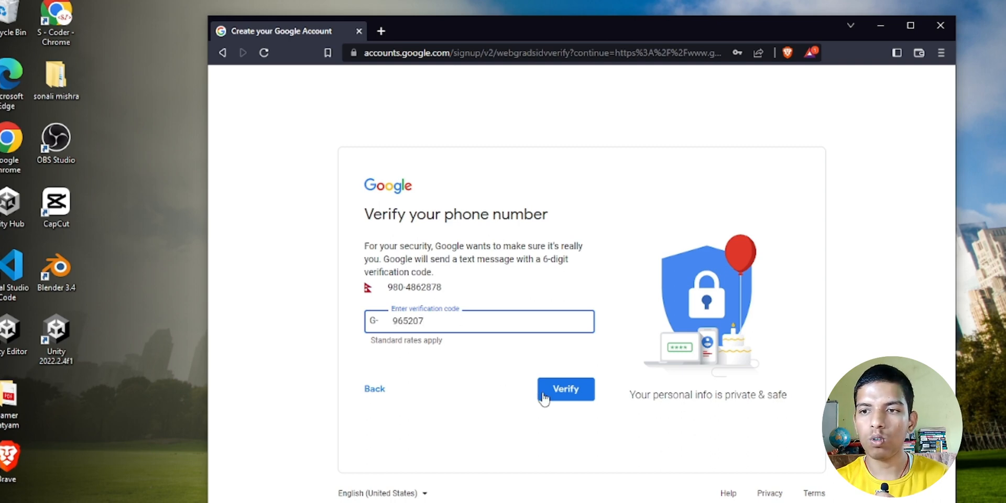
pyautogui.click(574, 400)
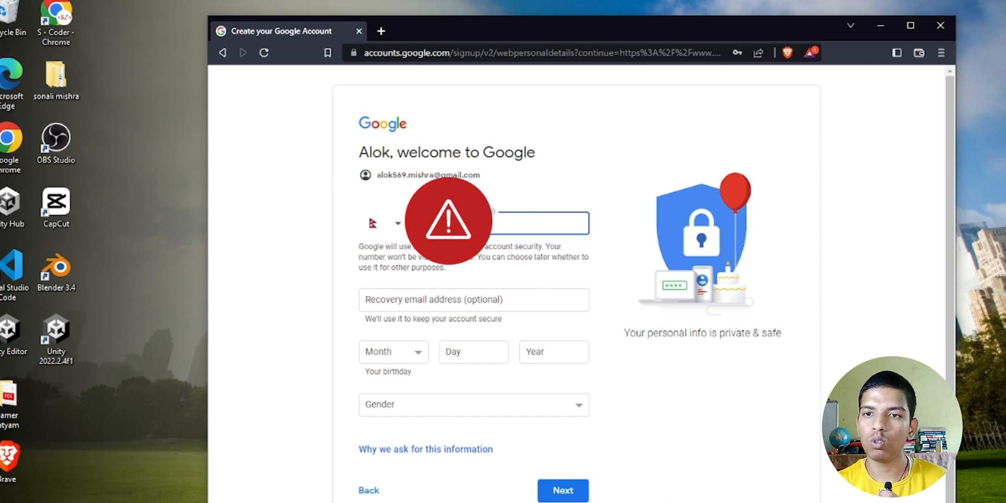
# - Fill in the birthday, set the gender to Male, and continue
pyautogui.click(411, 352)
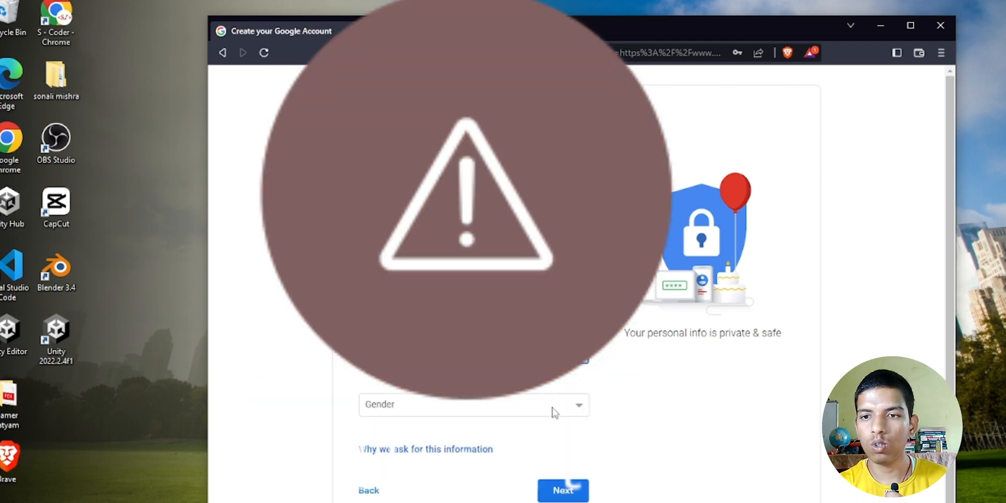
pyautogui.click(555, 410)
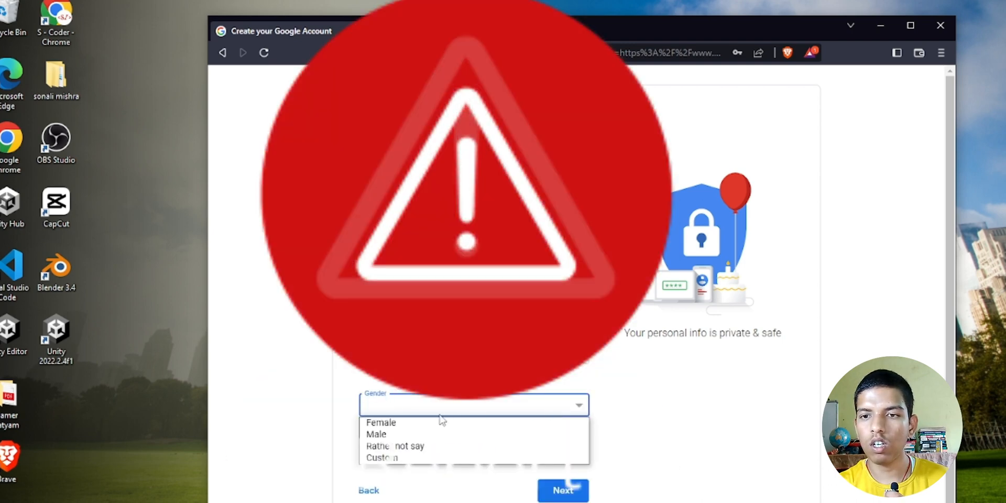
pyautogui.click(400, 433)
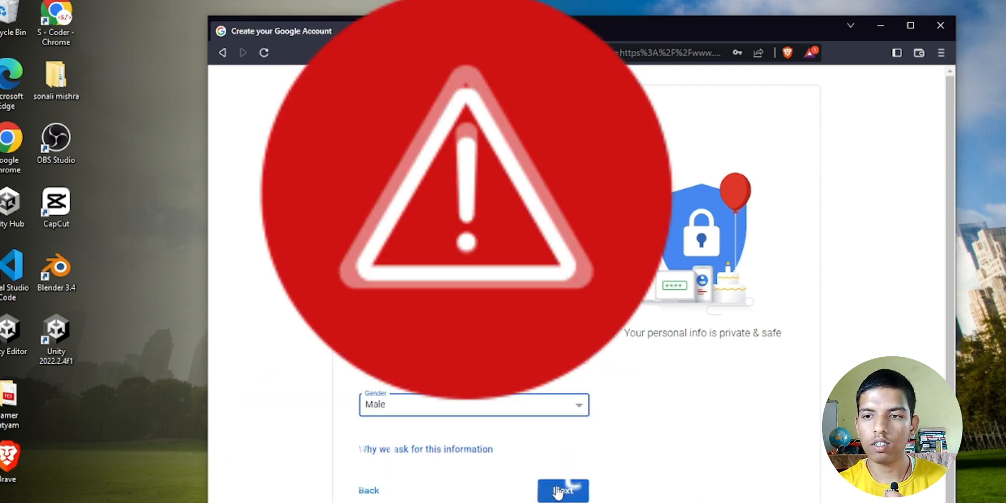
pyautogui.click(557, 491)
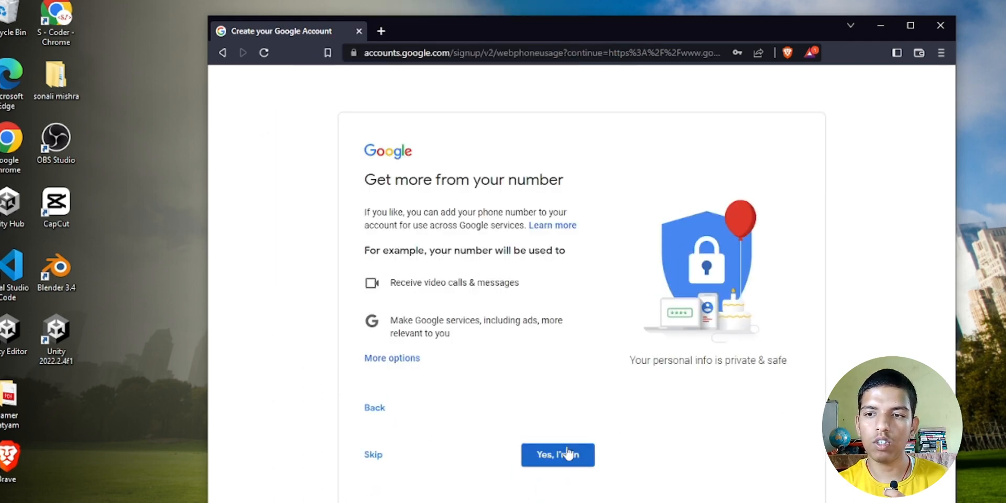
# - Opt in to using the phone number, agree to the Privacy and Terms, and save the password
pyautogui.click(568, 453)
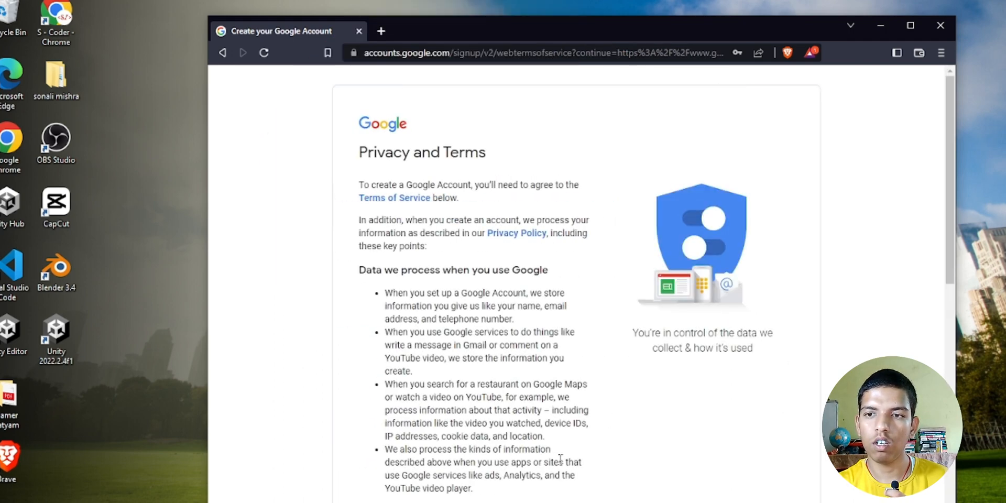
pyautogui.scroll(-12, 540, 284)
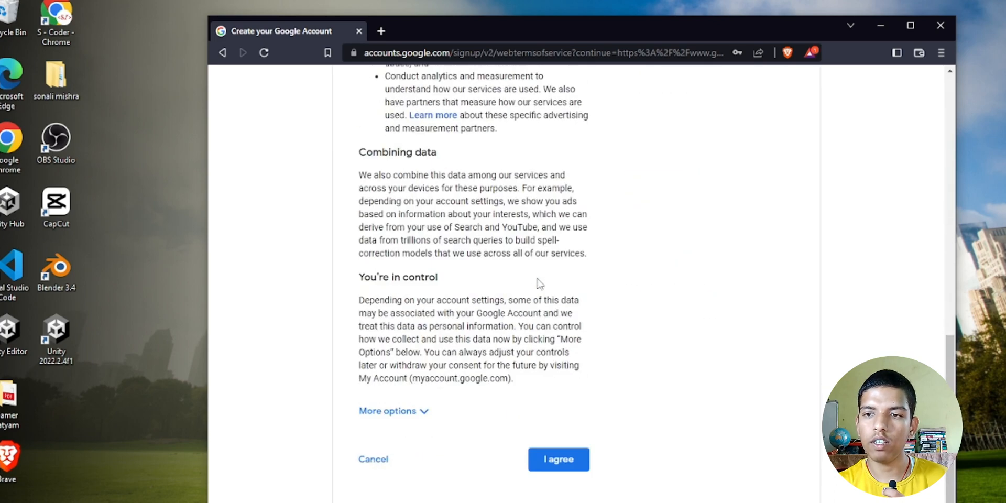
pyautogui.click(560, 460)
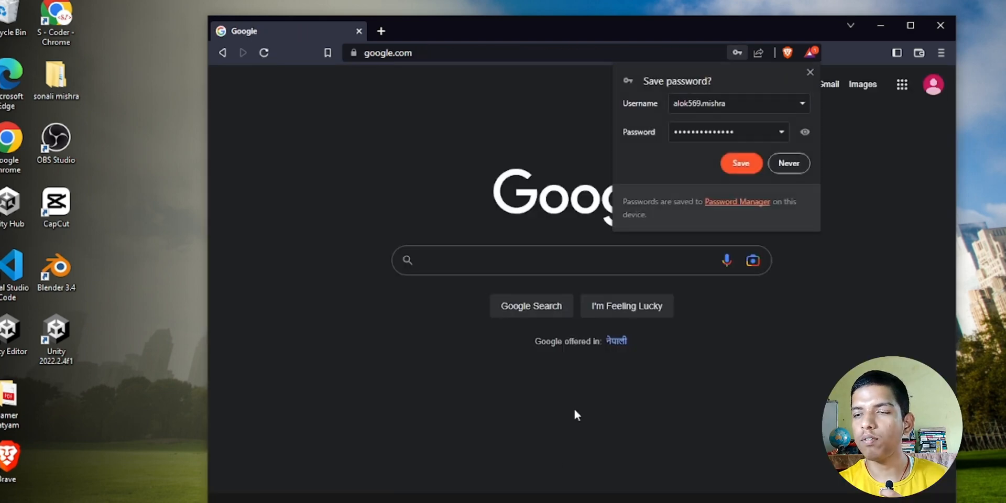
pyautogui.click(741, 163)
pyautogui.click(934, 85)
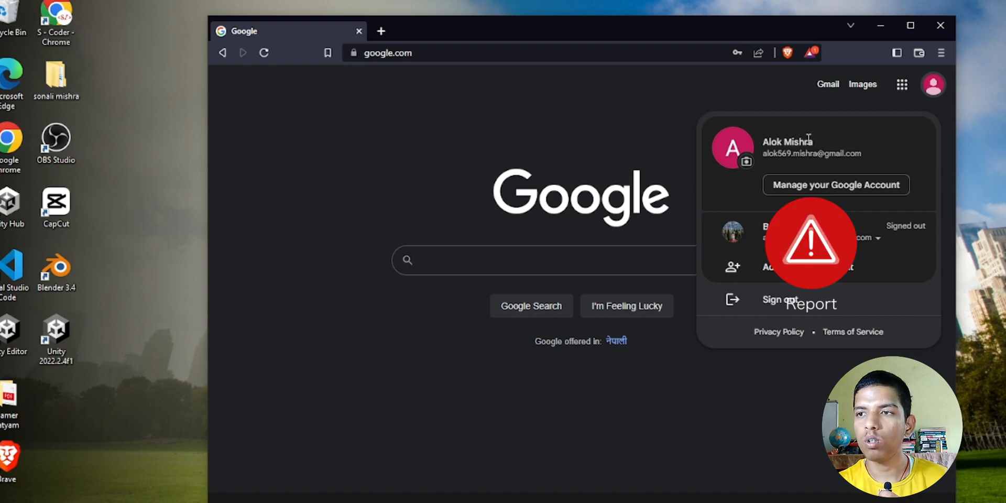
pyautogui.moveTo(815, 142); pyautogui.dragTo(862, 163)
pyautogui.click(521, 137)
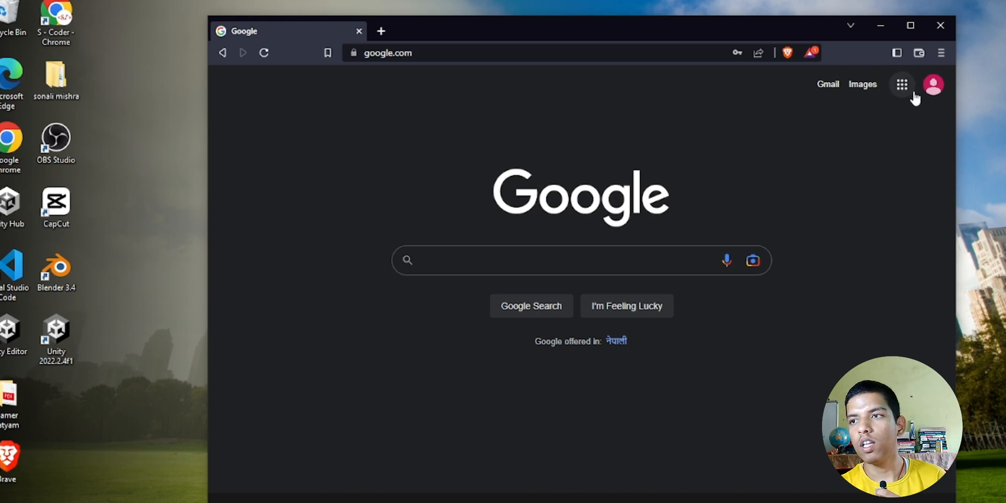
# - Load studio.youtube.com in a new browser tab
pyautogui.click(383, 30)
pyautogui.write('stu')
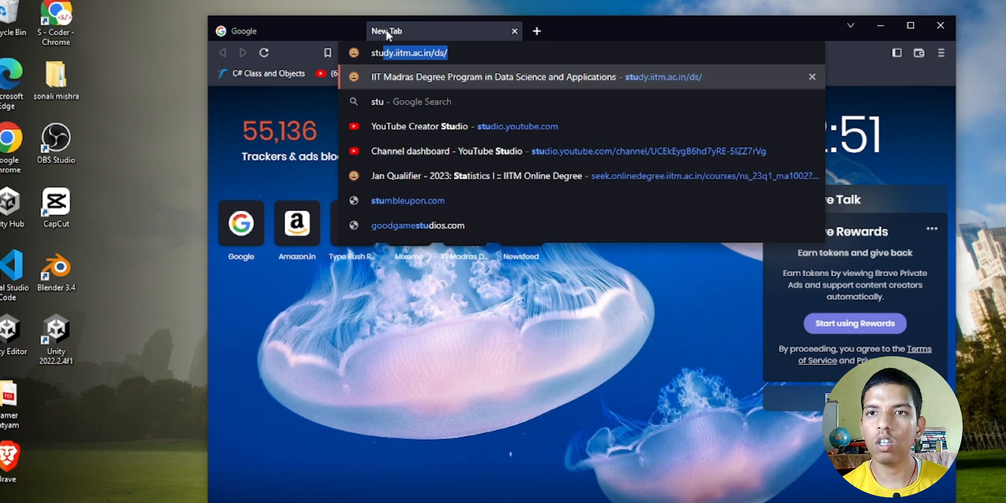
pyautogui.write('io')
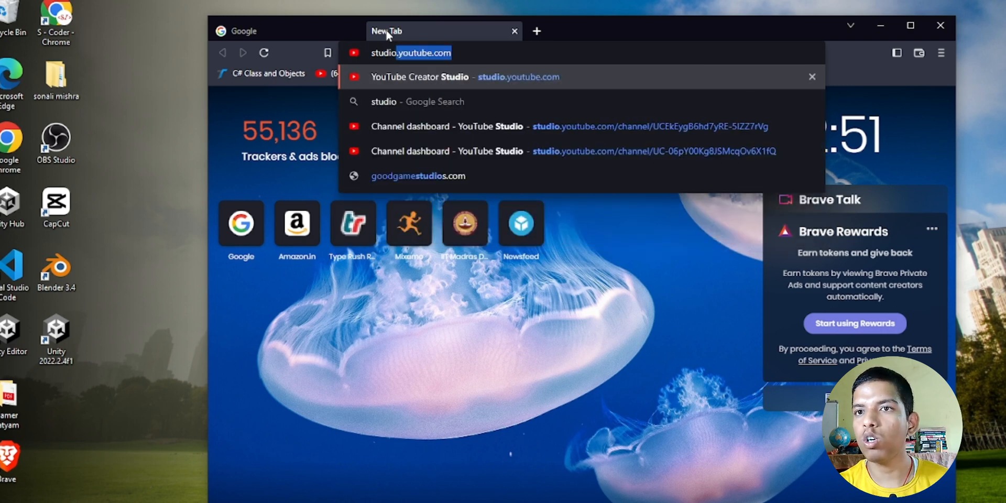
pyautogui.click(459, 55)
pyautogui.moveTo(460, 55); pyautogui.dragTo(364, 53)
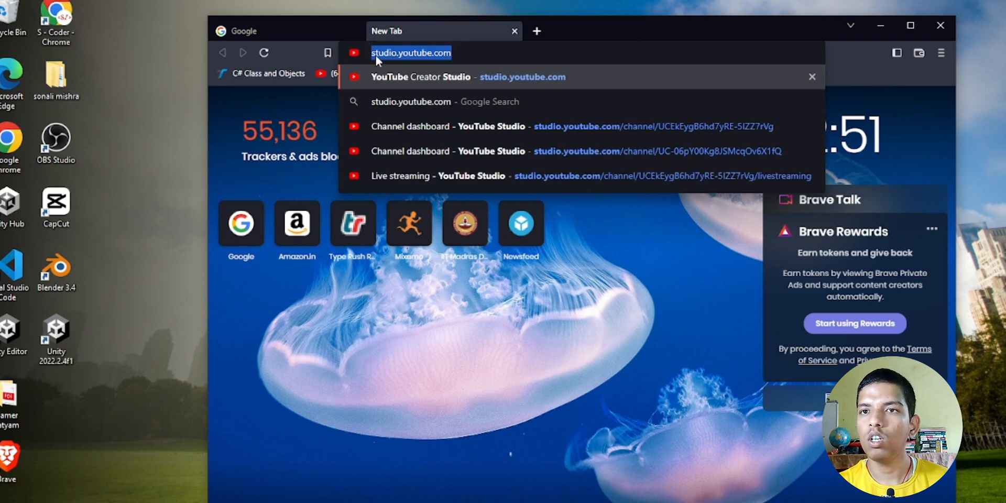
pyautogui.click(468, 58)
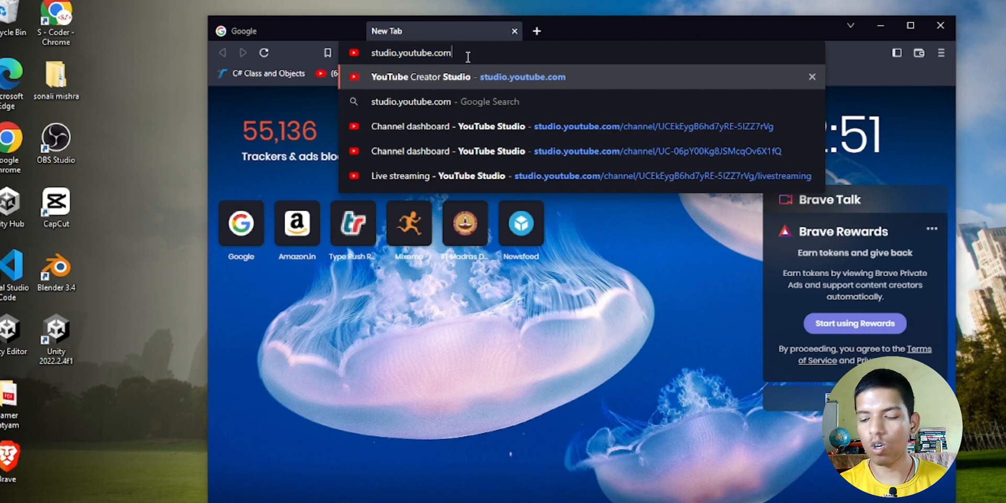
pyautogui.press('Return')
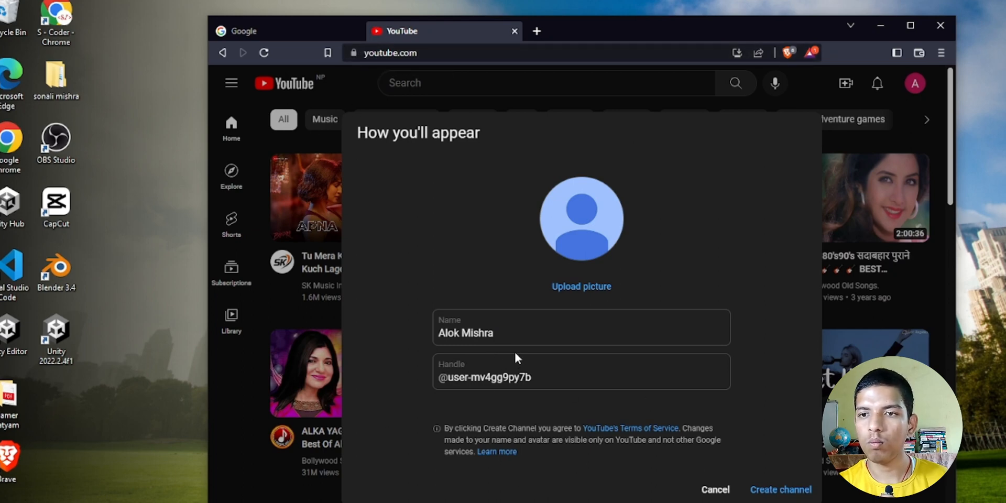
# - Keep the channel name and type a custom handle in place of the generated default
pyautogui.moveTo(503, 333); pyautogui.dragTo(435, 331)
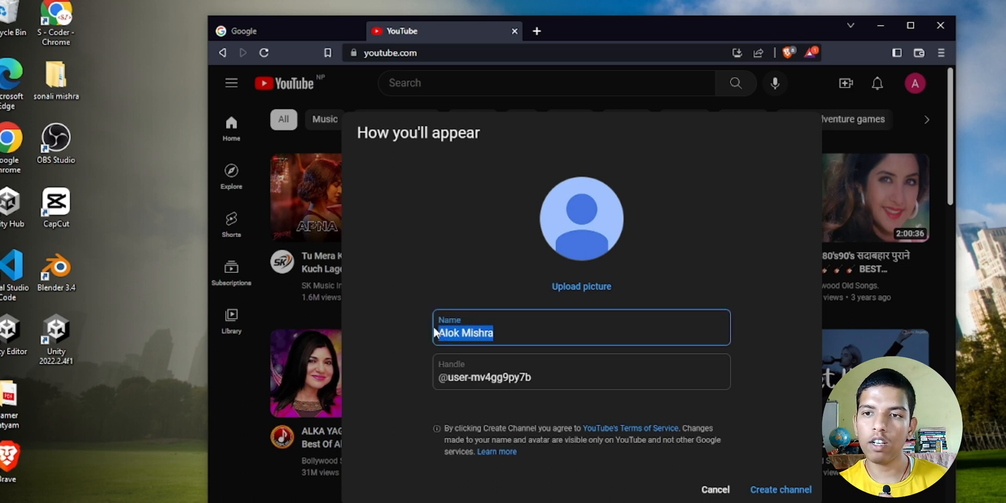
pyautogui.click(403, 284)
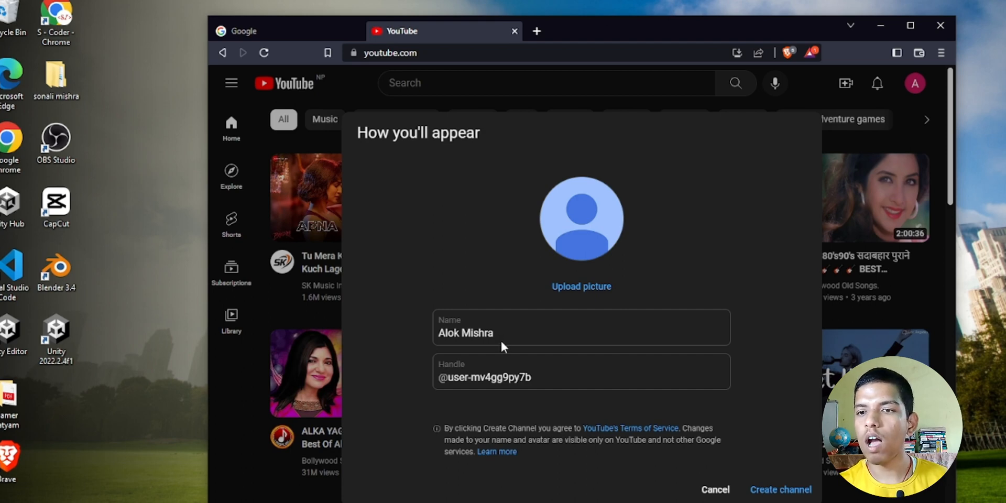
pyautogui.moveTo(530, 378); pyautogui.dragTo(421, 374)
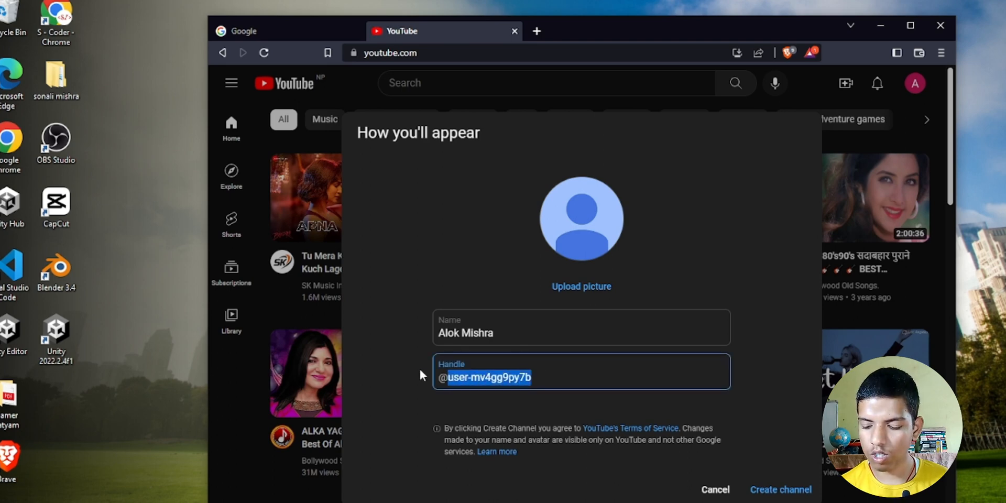
pyautogui.press('BackSpace')
pyautogui.write('alo')
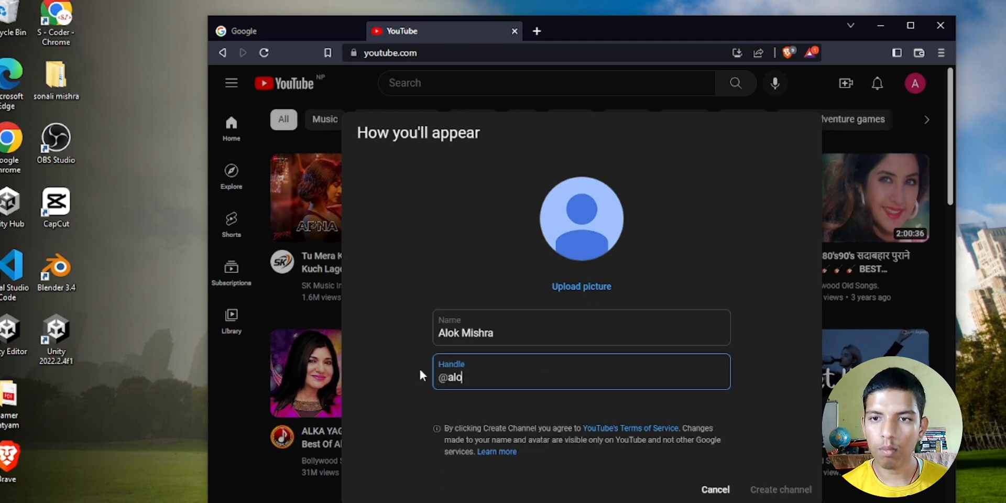
pyautogui.write('k.')
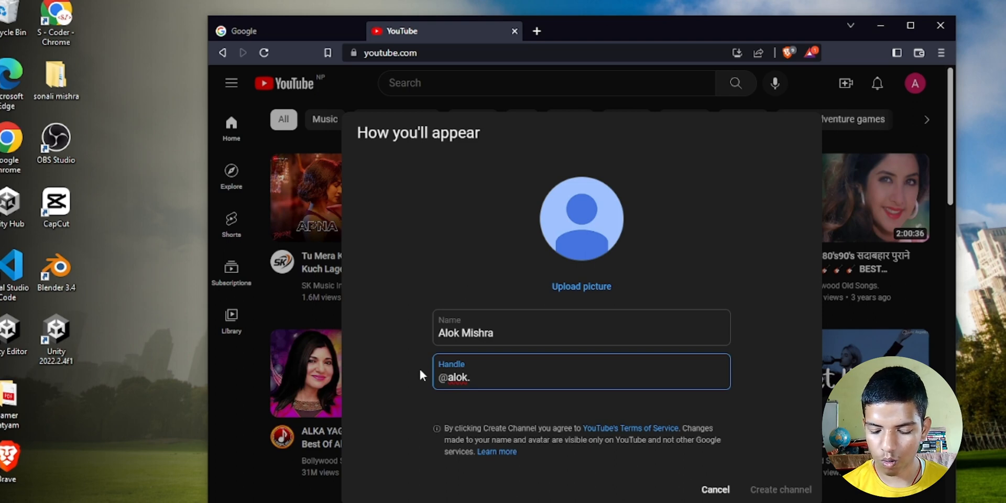
pyautogui.write('offic')
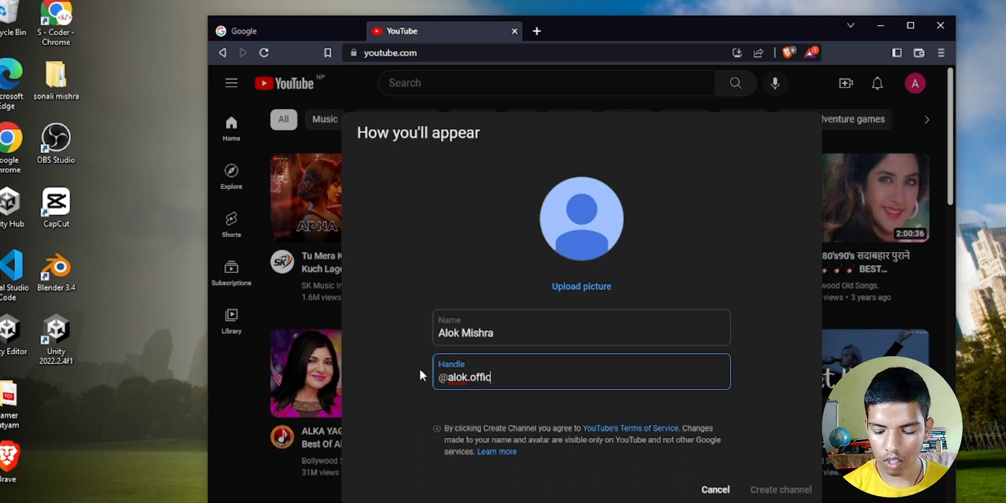
pyautogui.write('ial')
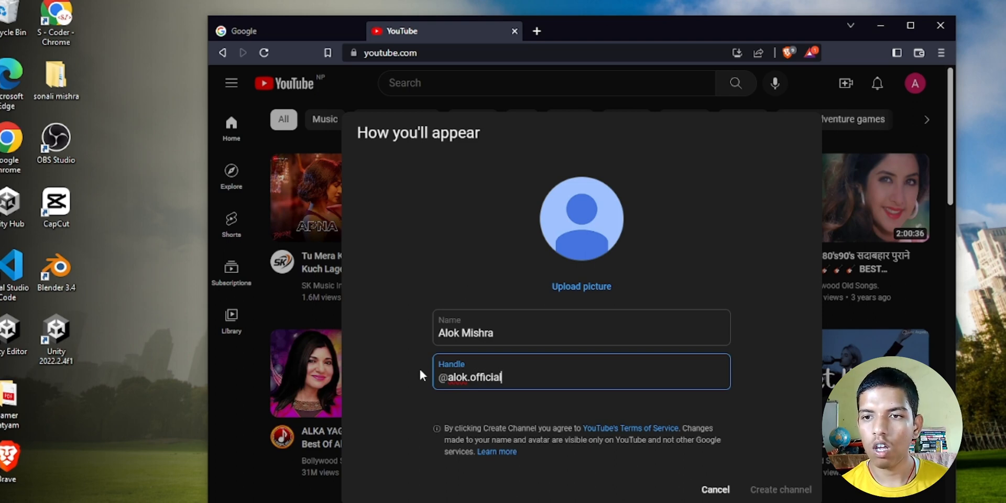
pyautogui.click(405, 372)
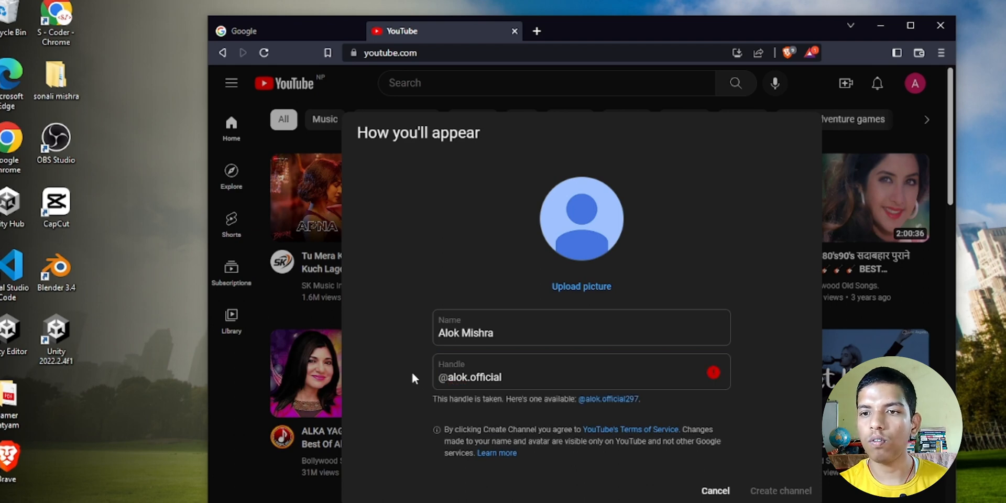
# - Switch to the suggested available handle and create the channel
pyautogui.click(605, 399)
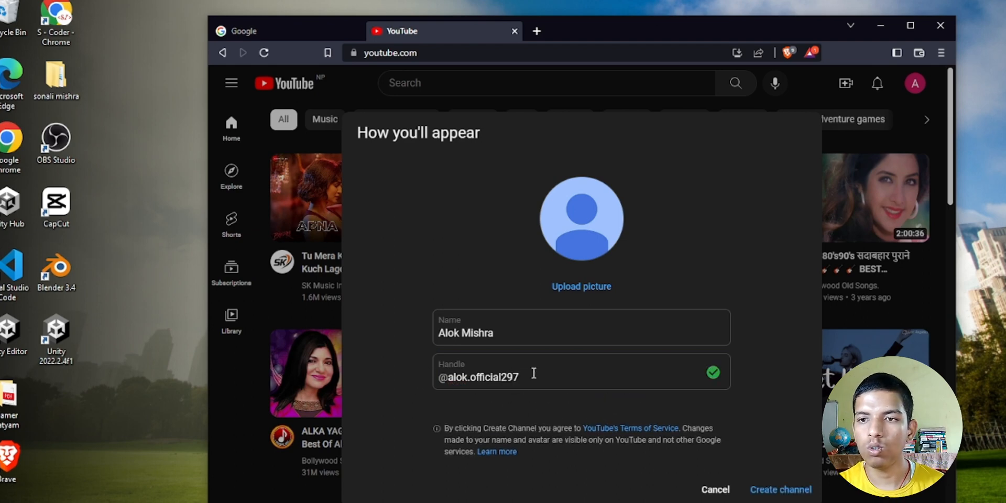
pyautogui.moveTo(521, 377); pyautogui.dragTo(446, 377)
pyautogui.click(392, 389)
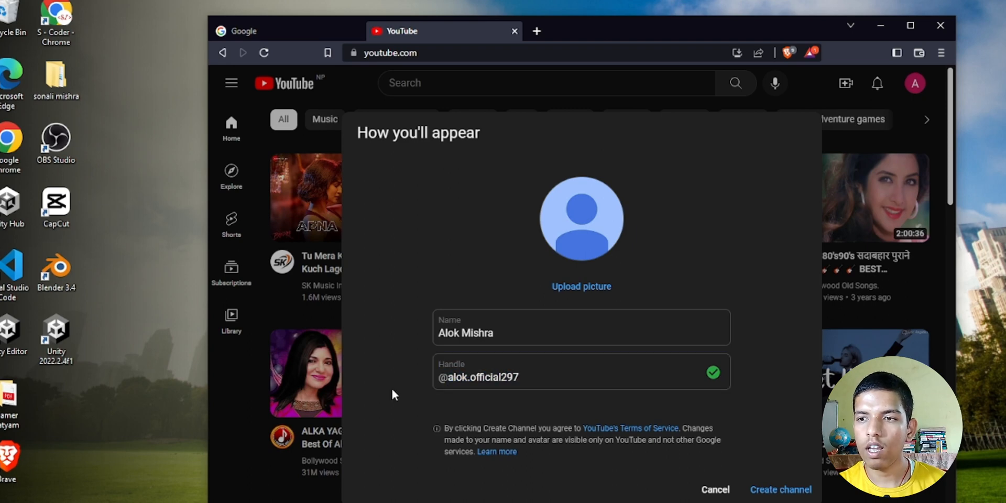
pyautogui.moveTo(495, 332); pyautogui.dragTo(461, 332)
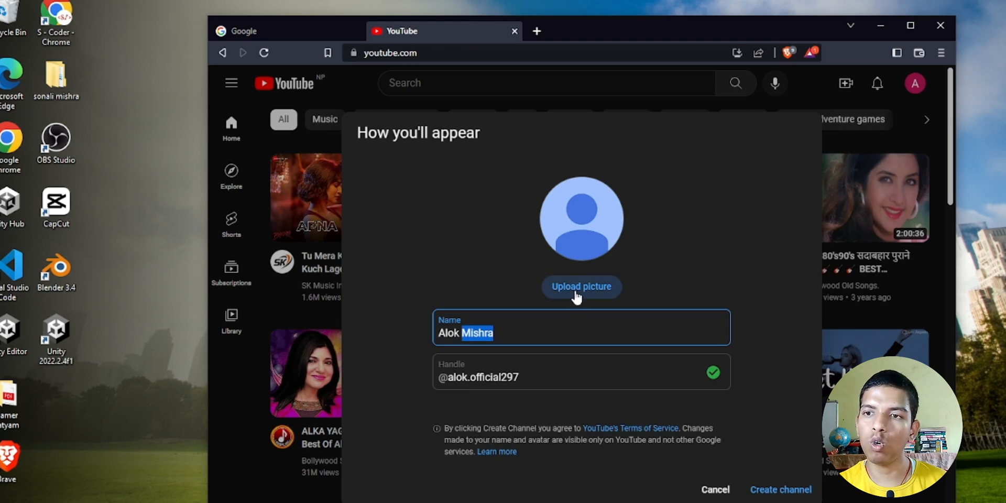
pyautogui.click(482, 281)
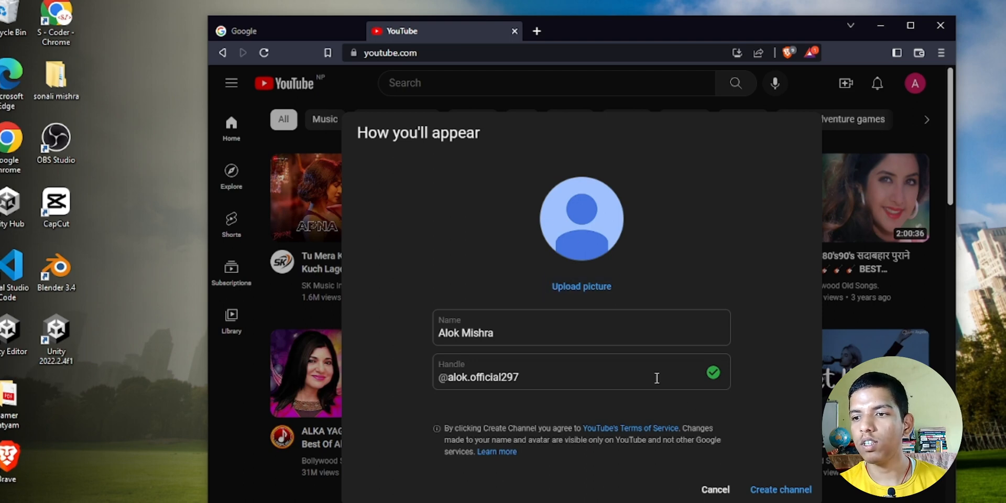
pyautogui.click(780, 498)
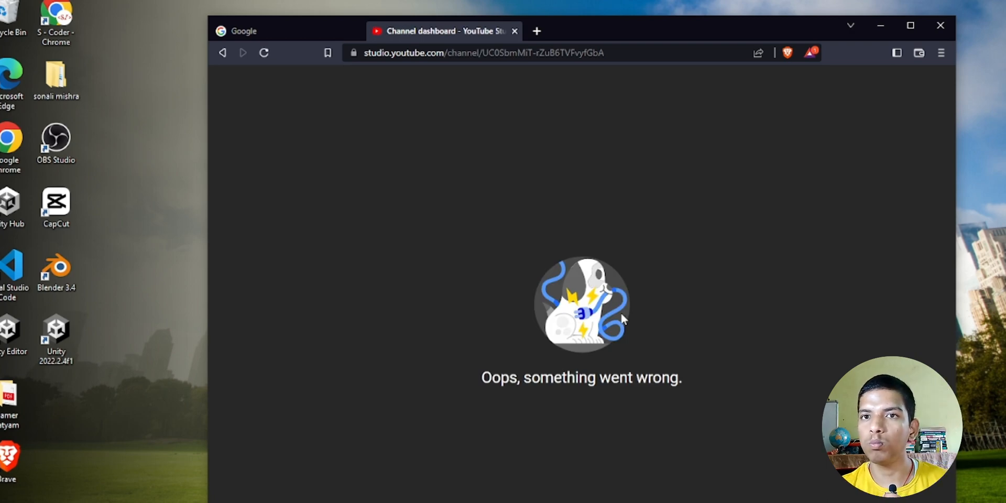
# - Reload the failed dashboard, dismiss the Studio welcome dialog, and maximize the browser window
pyautogui.click(263, 54)
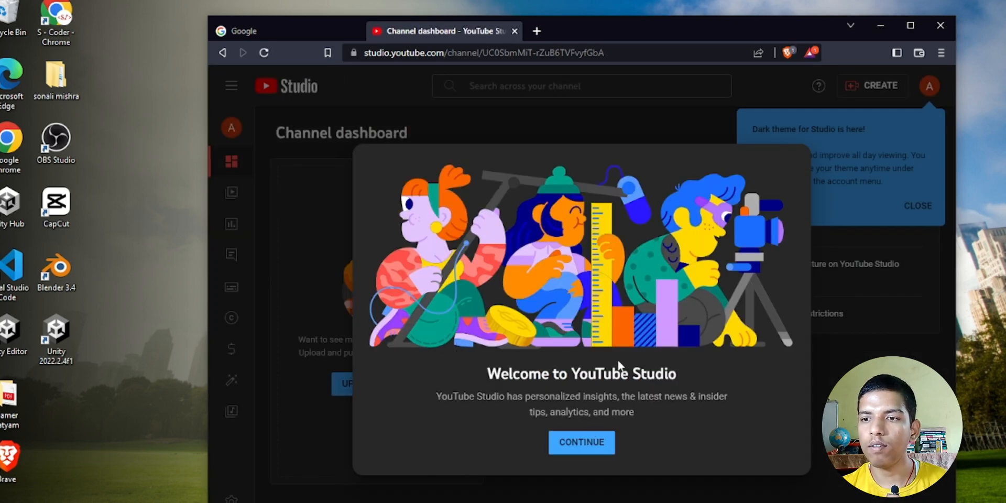
pyautogui.click(582, 443)
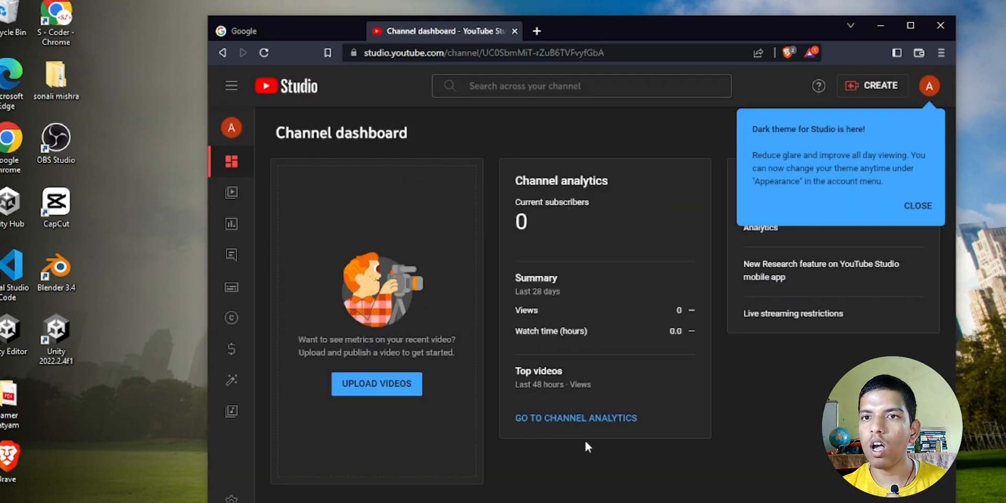
pyautogui.moveTo(272, 134); pyautogui.dragTo(426, 125)
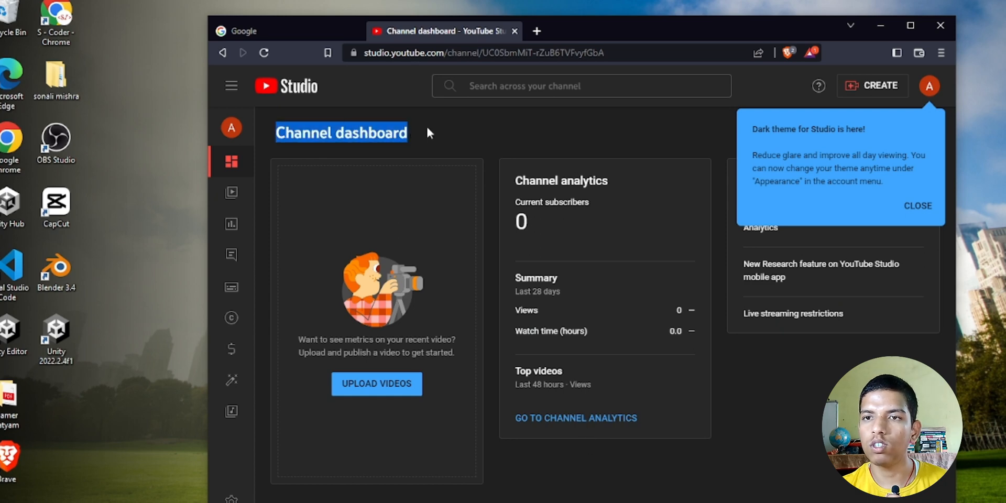
pyautogui.click(583, 86)
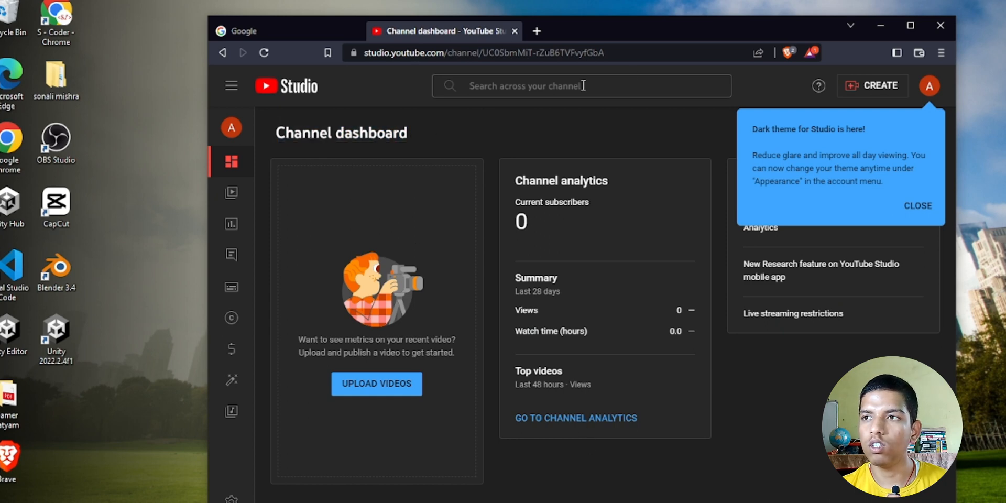
pyautogui.click(914, 23)
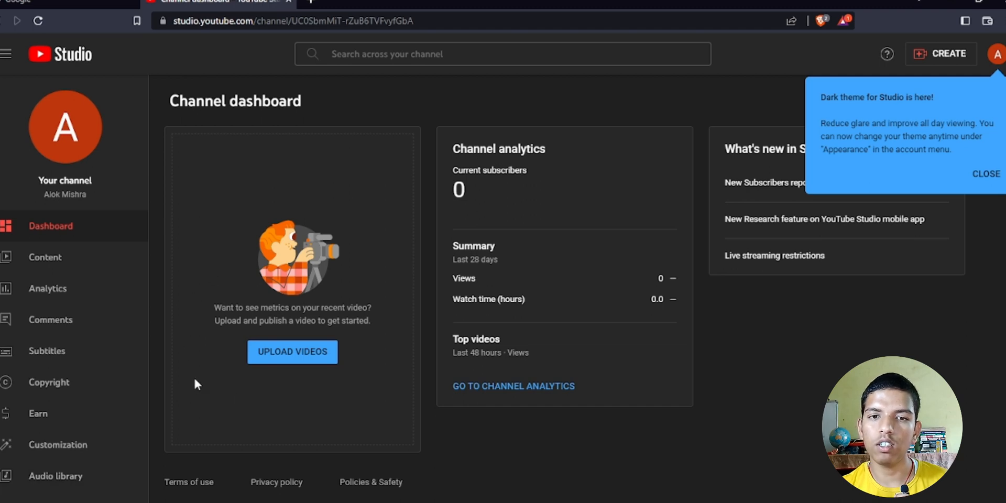
# - Under Customization > Branding, upload the first thumbnail image as profile picture, cropped around the face
pyautogui.click(56, 459)
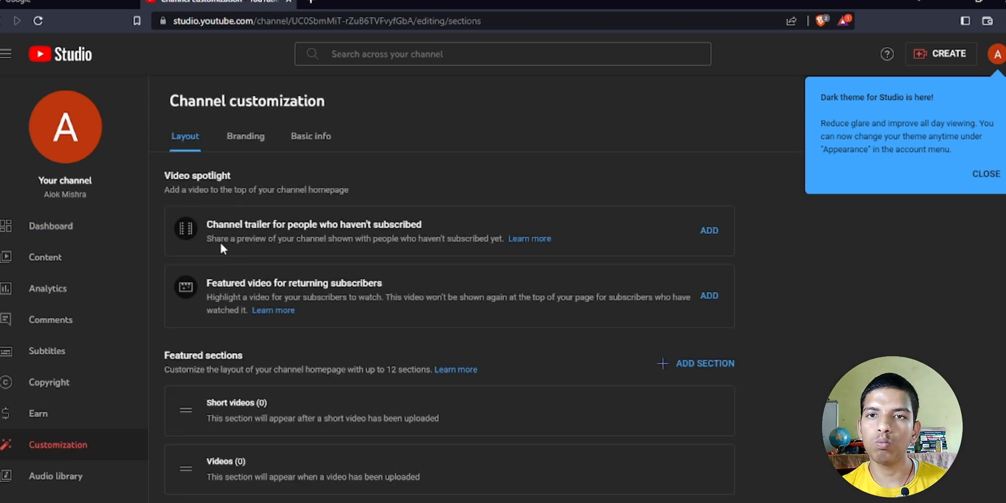
pyautogui.click(247, 137)
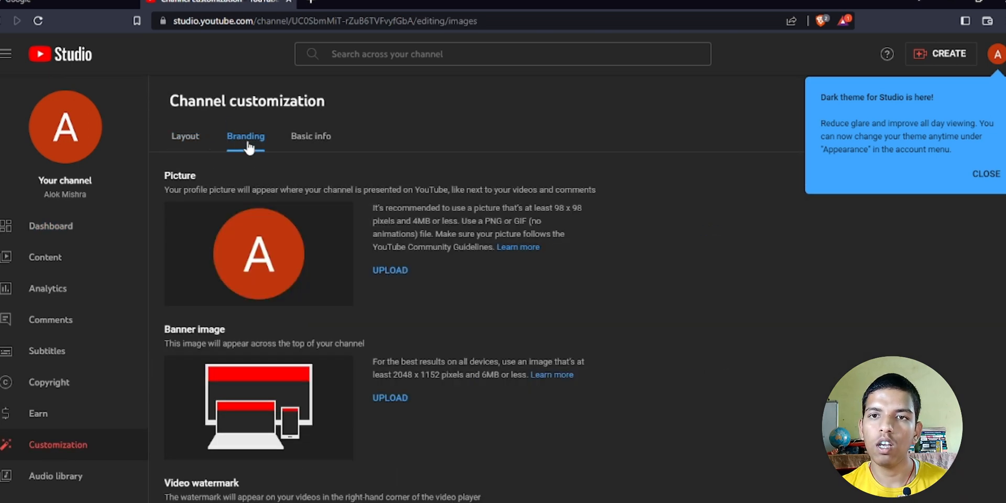
pyautogui.click(386, 271)
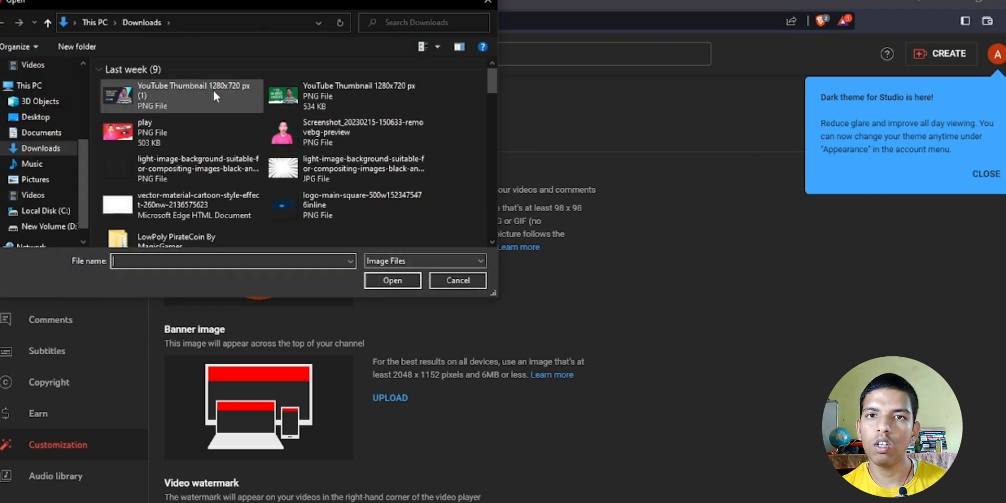
pyautogui.click(197, 89)
pyautogui.click(390, 280)
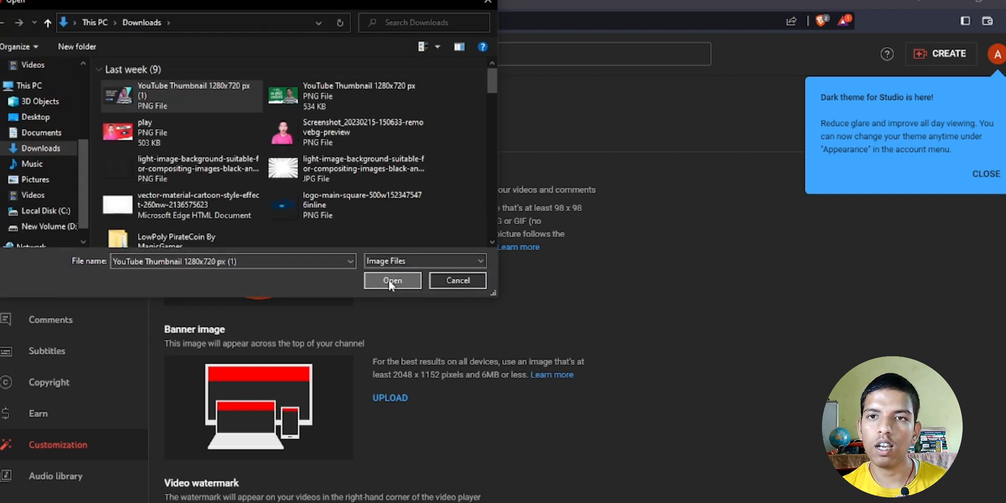
pyautogui.moveTo(474, 295); pyautogui.dragTo(518, 246)
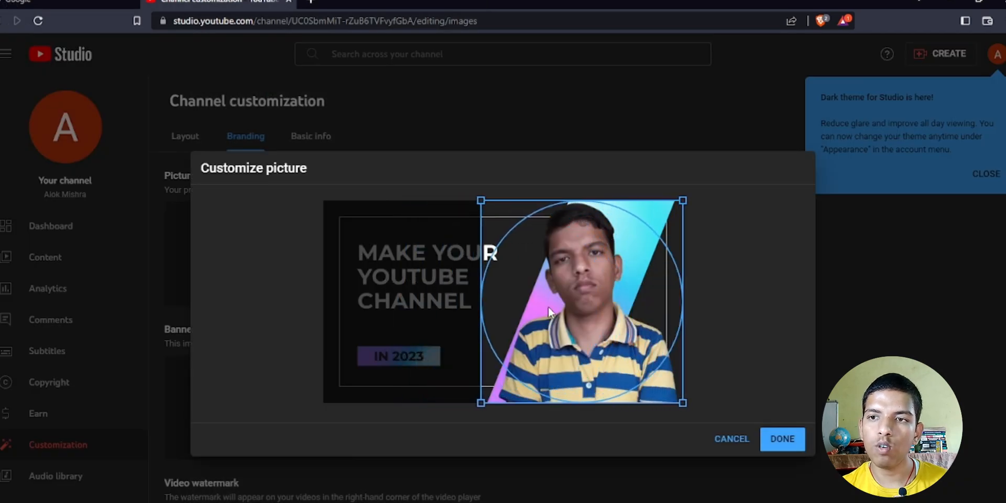
pyautogui.moveTo(479, 201); pyautogui.dragTo(506, 241)
pyautogui.moveTo(582, 294); pyautogui.dragTo(582, 254)
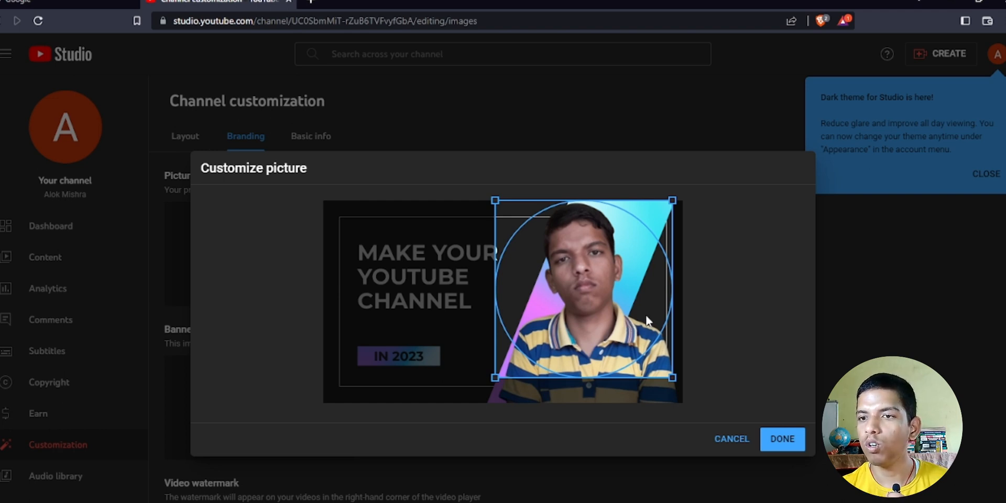
pyautogui.click(781, 451)
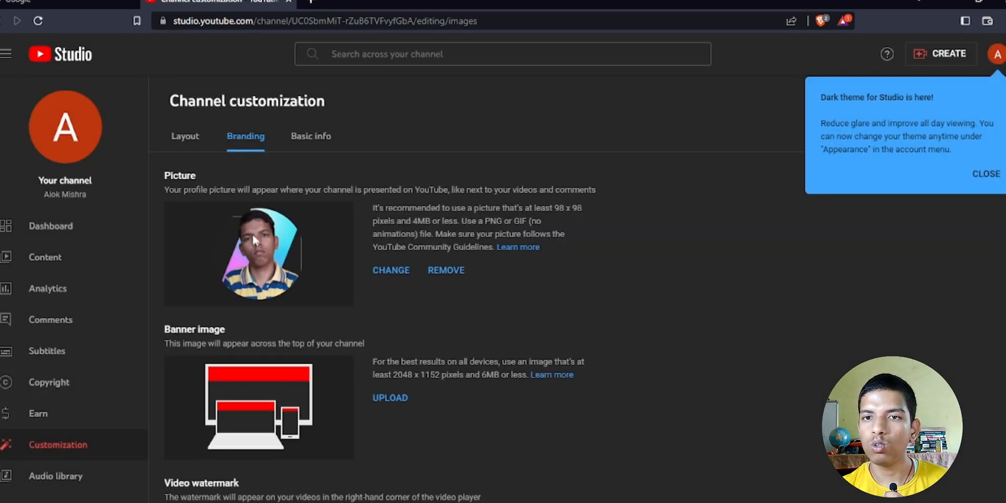
# - Start a banner image upload, then cancel the file picker without choosing a file
pyautogui.click(396, 405)
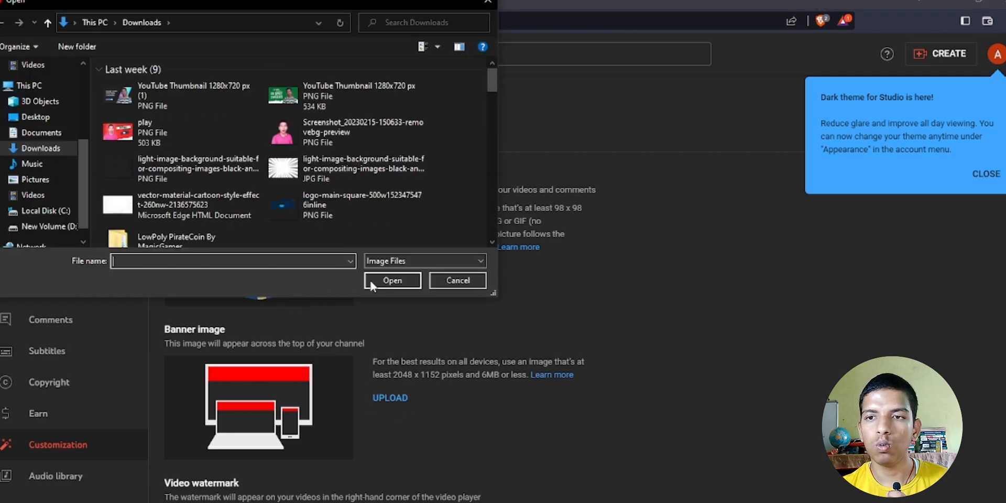
pyautogui.click(455, 281)
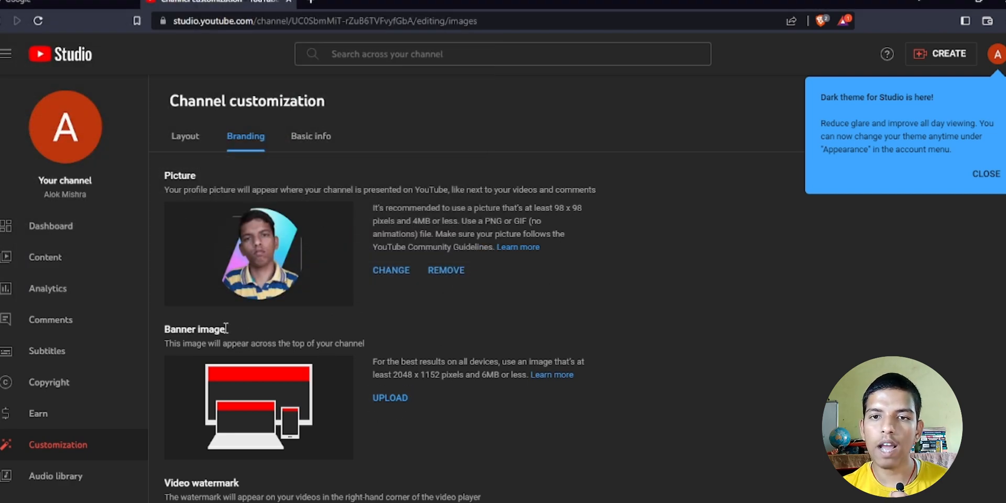
pyautogui.moveTo(226, 328); pyautogui.dragTo(162, 329)
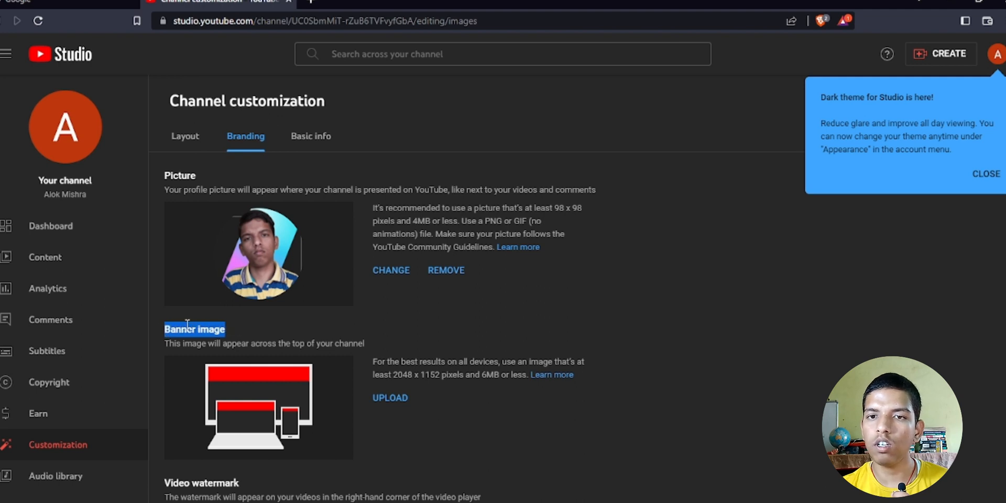
pyautogui.click(228, 330)
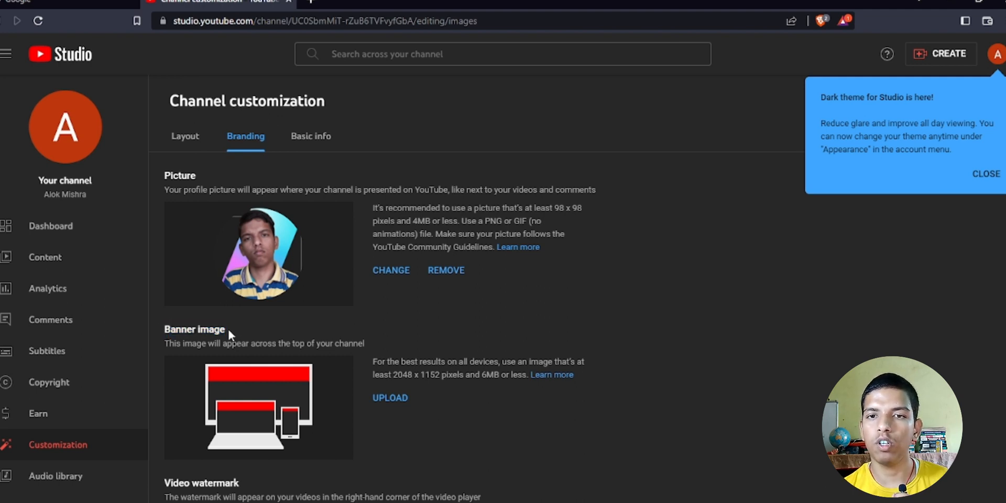
pyautogui.tripleClick(217, 329)
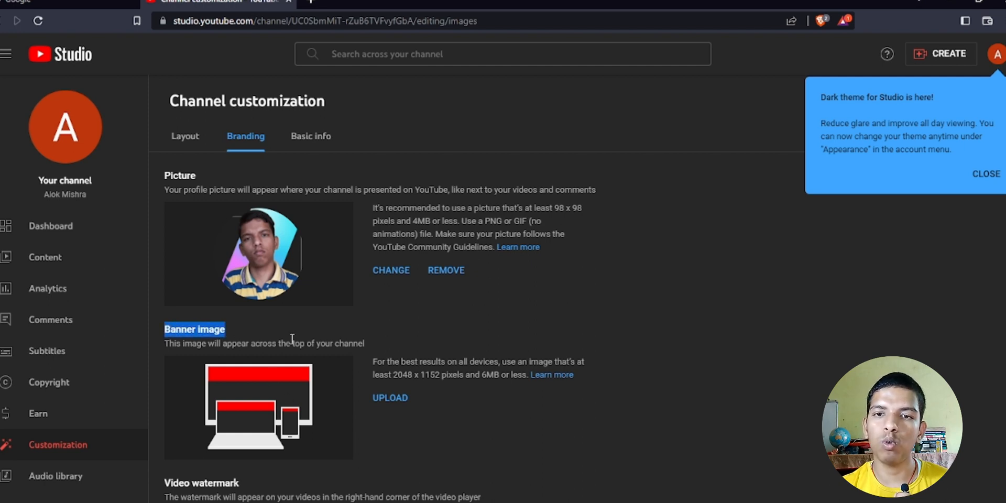
pyautogui.click(273, 332)
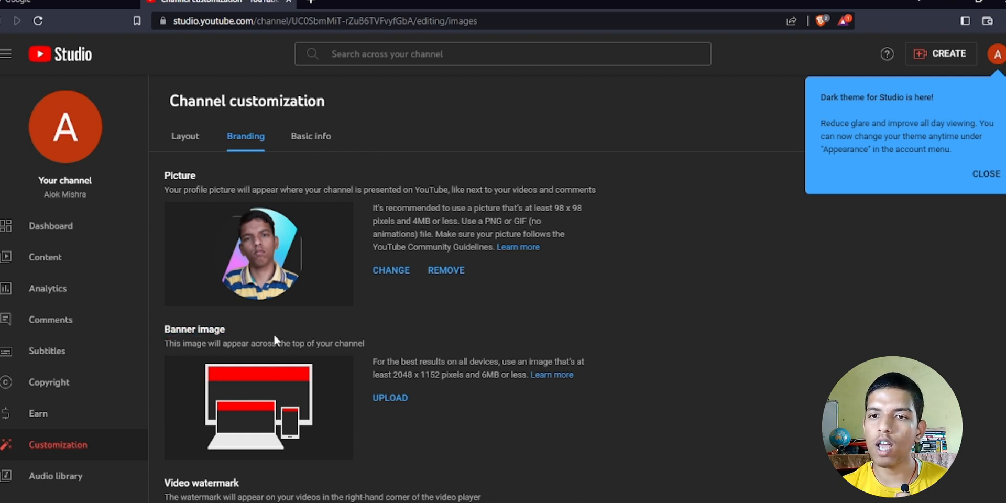
# - Upload 'YouTube Thumbnail 1280x720 px (1)' as the banner, cropped to the image's left side
pyautogui.click(387, 400)
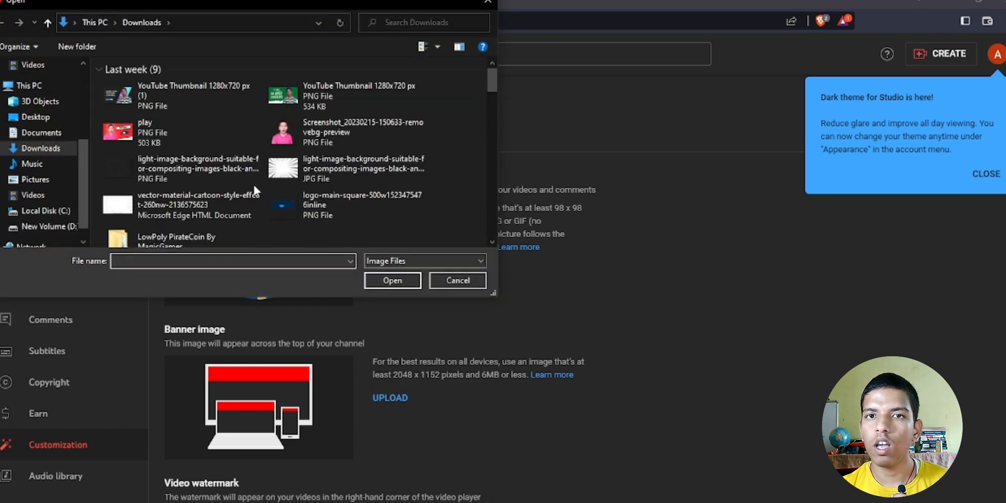
pyautogui.click(211, 86)
pyautogui.click(386, 281)
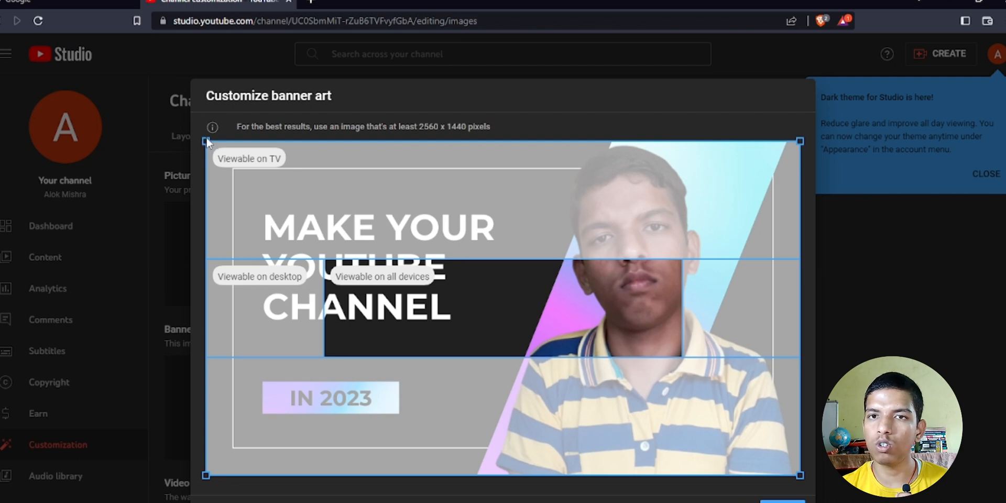
pyautogui.moveTo(206, 138); pyautogui.dragTo(325, 254)
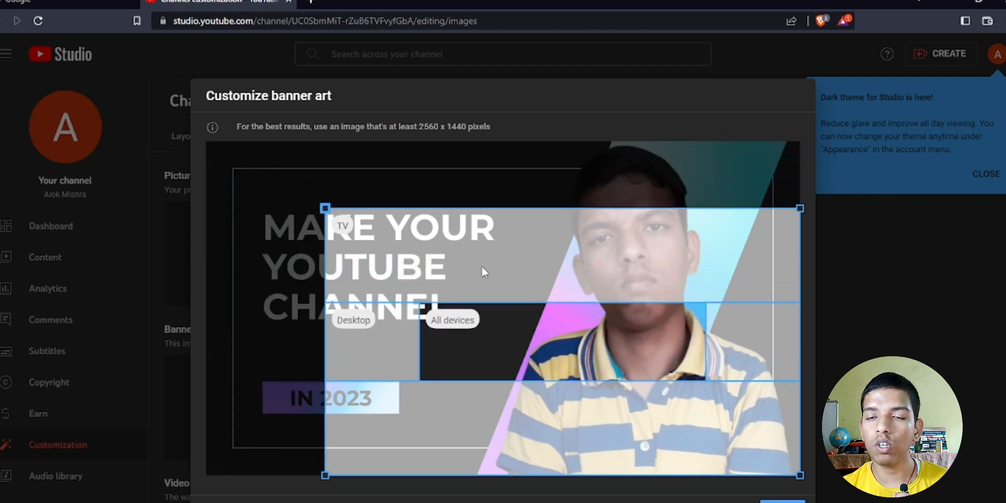
pyautogui.moveTo(482, 266); pyautogui.dragTo(282, 233)
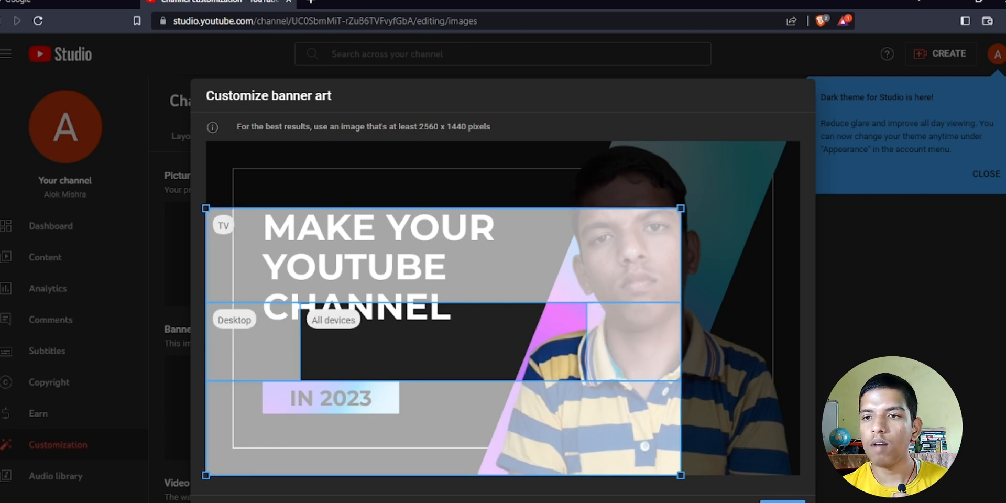
pyautogui.click(783, 502)
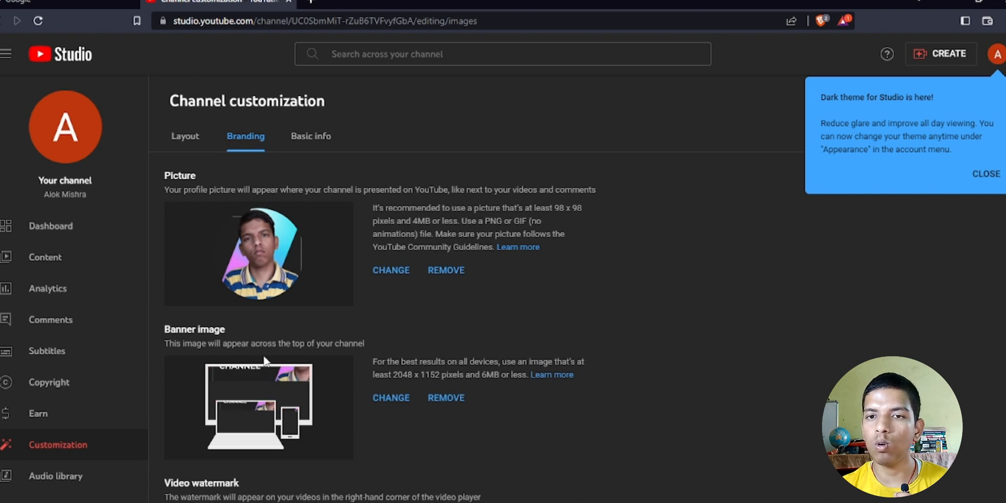
# - Upload the square Poki logo PNG as the video watermark and accept its crop
pyautogui.scroll(-1, 328, 347)
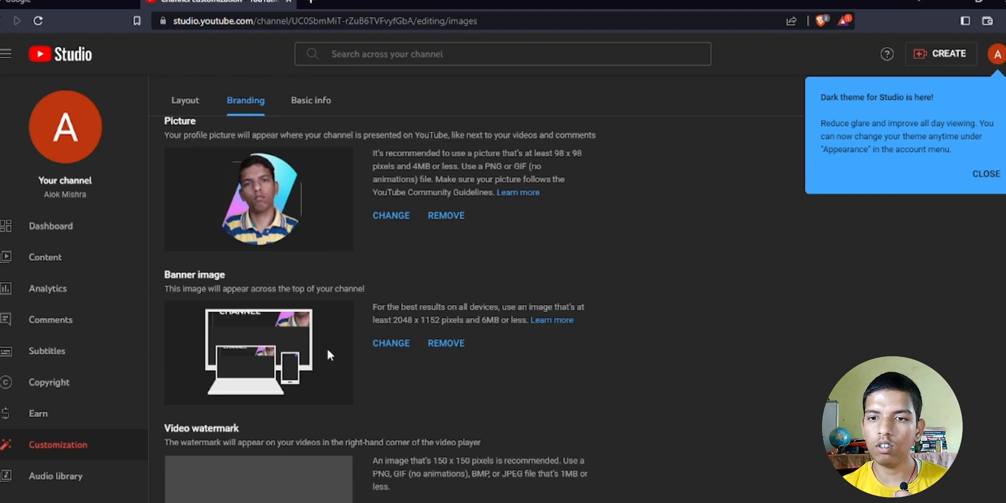
pyautogui.scroll(-1, 305, 390)
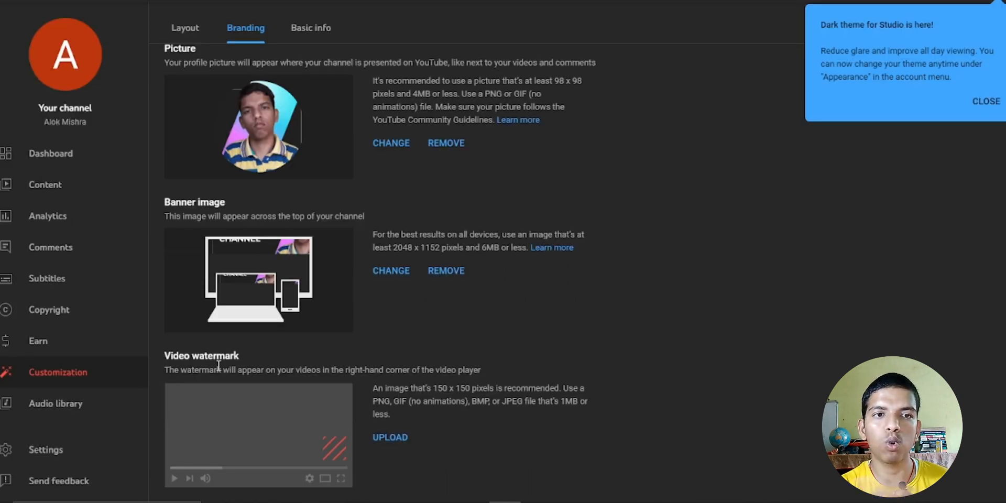
pyautogui.click(397, 438)
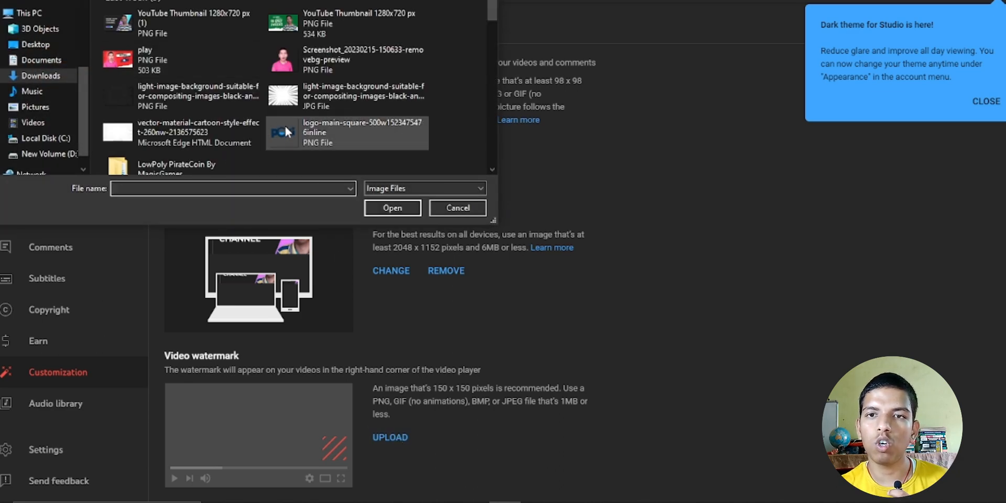
pyautogui.click(285, 125)
pyautogui.click(385, 208)
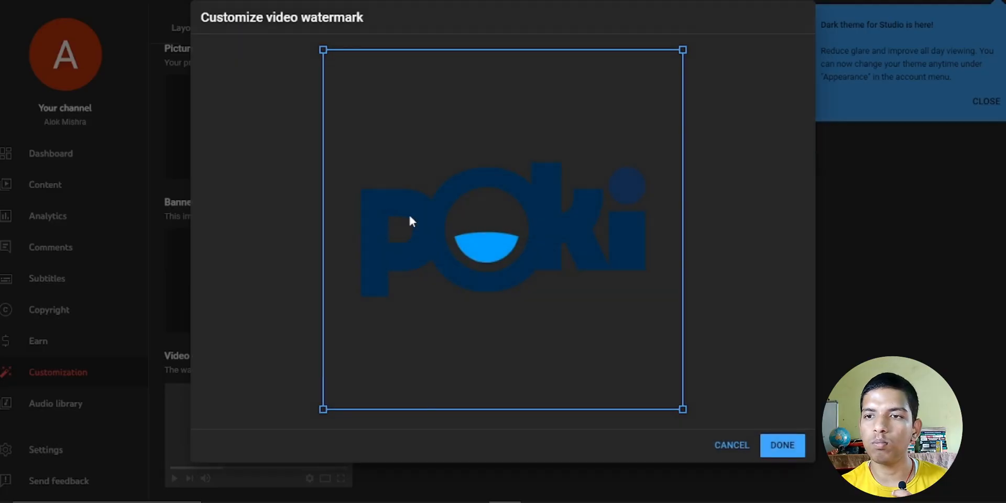
pyautogui.click(792, 445)
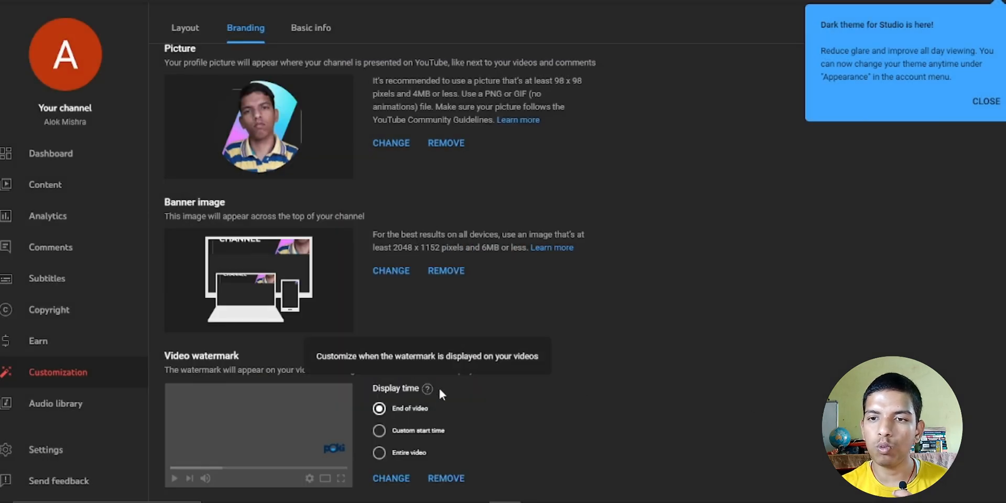
# - Change the watermark display time from End of video to Entire video, then close the Dark theme popup
pyautogui.scroll(-1, 398, 393)
pyautogui.moveTo(423, 389)
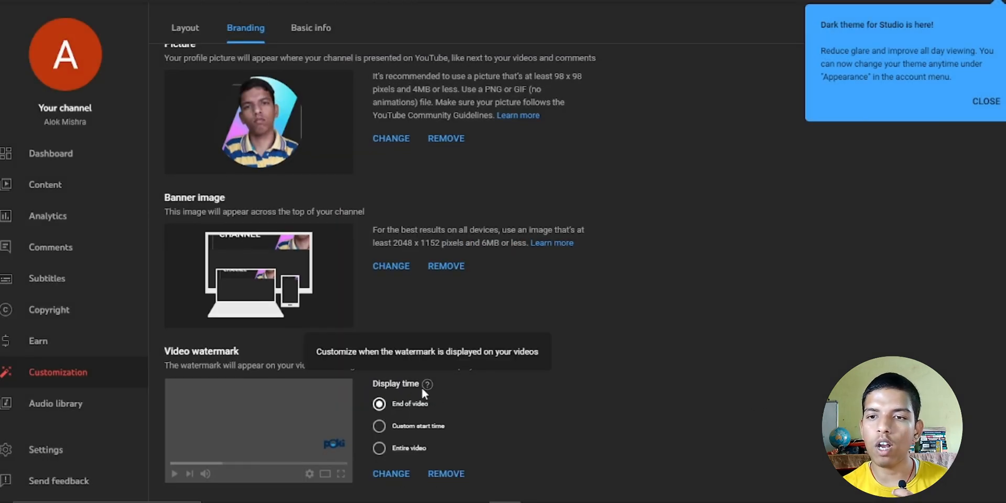
pyautogui.click(379, 426)
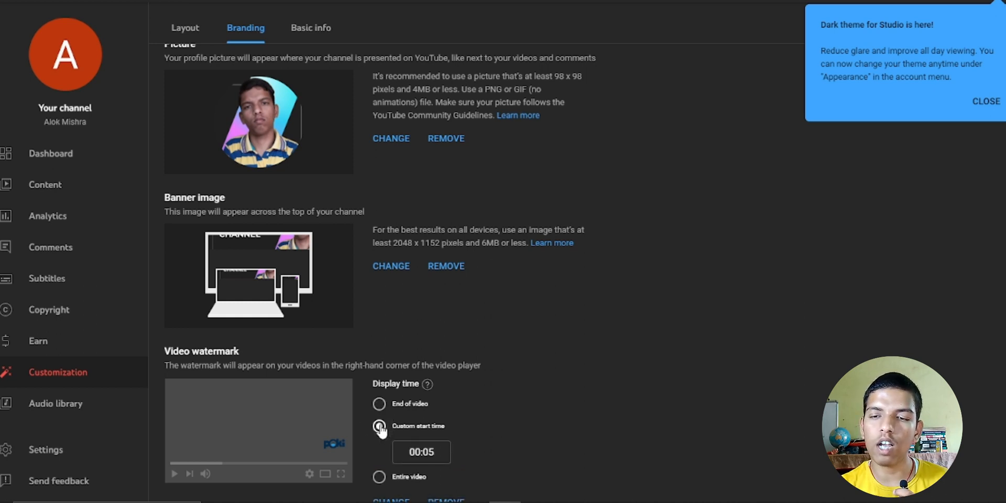
pyautogui.scroll(-1, 354, 401)
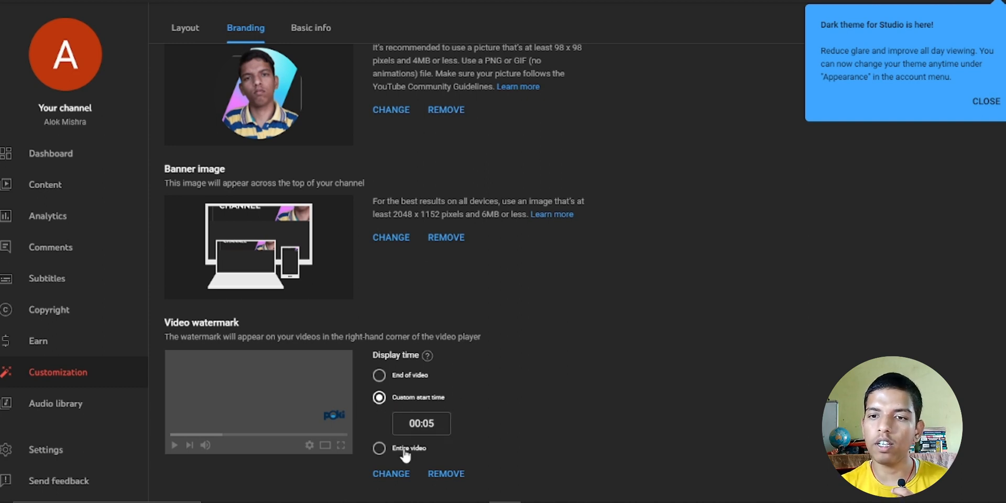
pyautogui.click(378, 450)
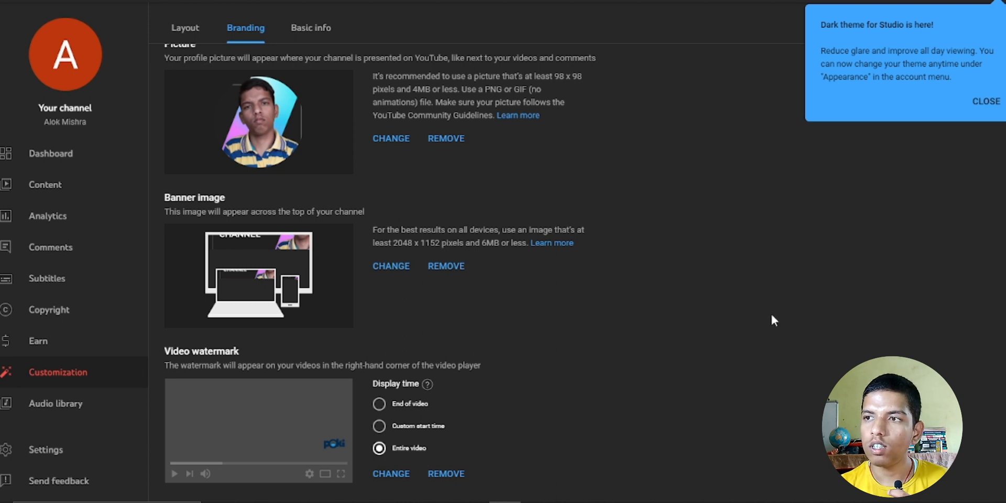
pyautogui.click(986, 101)
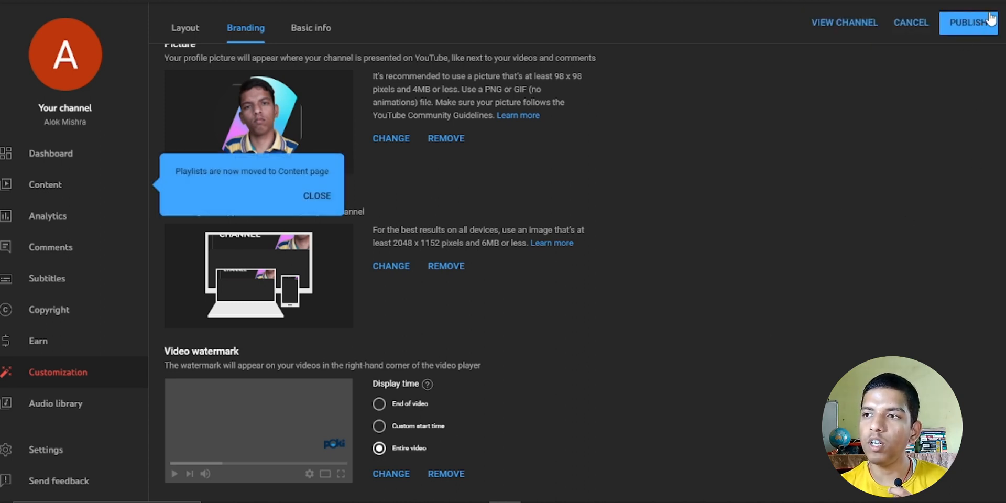
# - Publish the branding, dismiss both tip popups, then open the channel avatar and continue past the welcome message
pyautogui.click(966, 23)
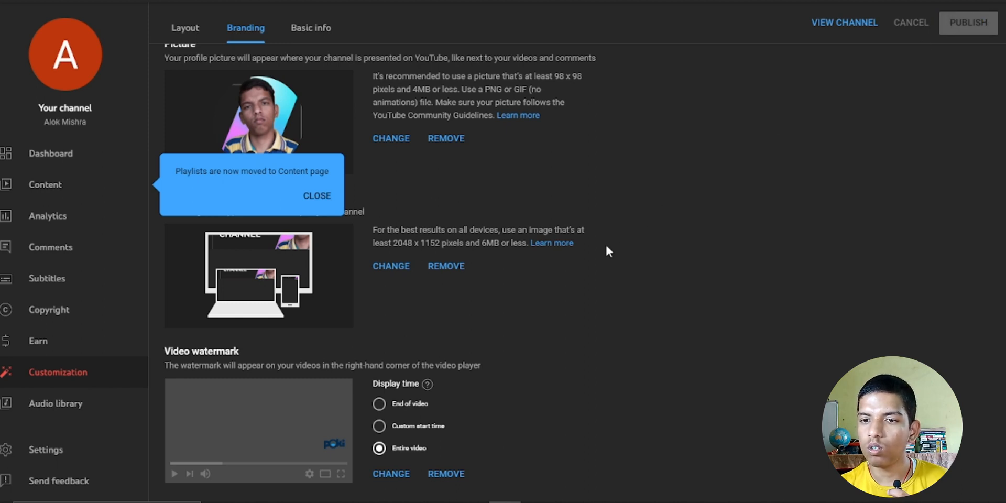
pyautogui.click(321, 197)
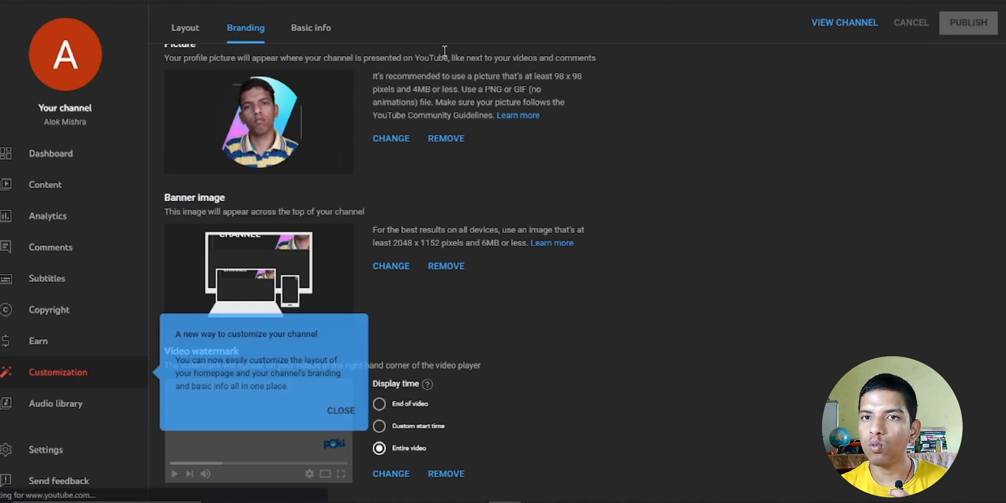
pyautogui.click(341, 411)
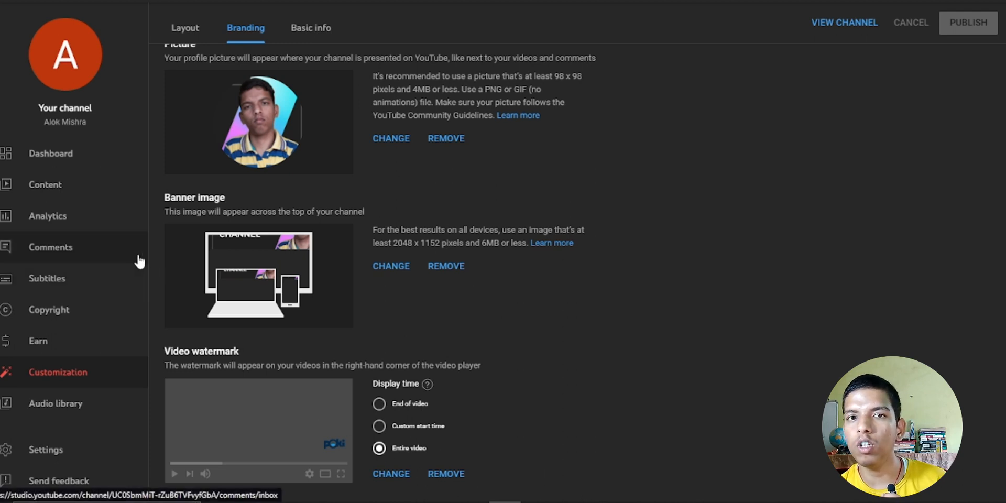
pyautogui.click(98, 71)
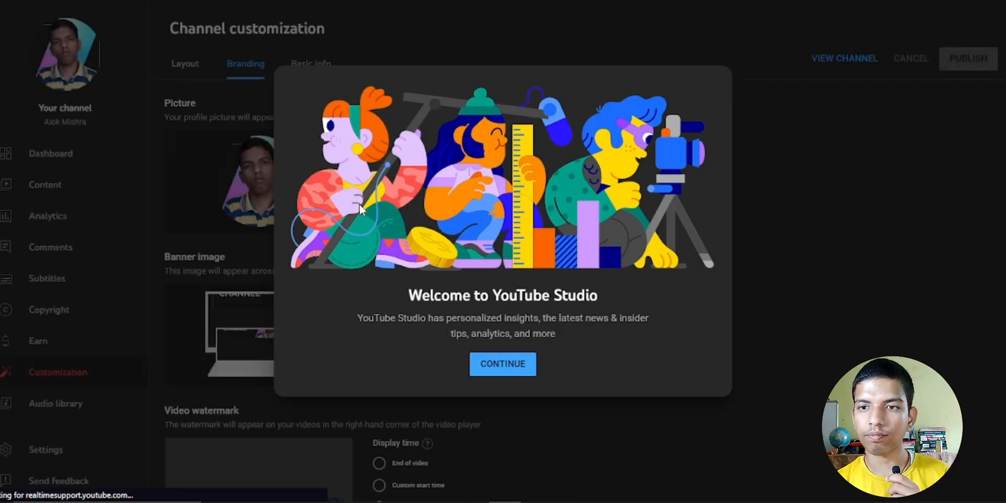
pyautogui.click(511, 365)
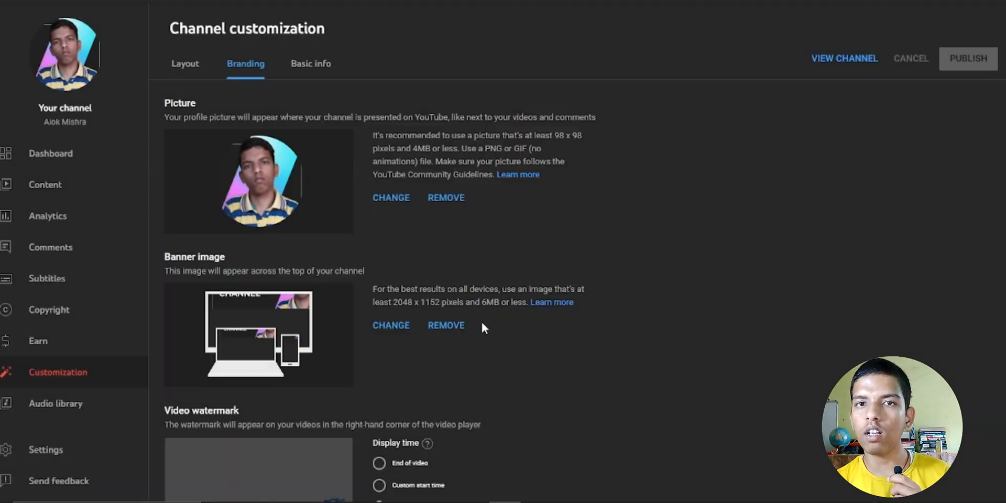
pyautogui.click(82, 46)
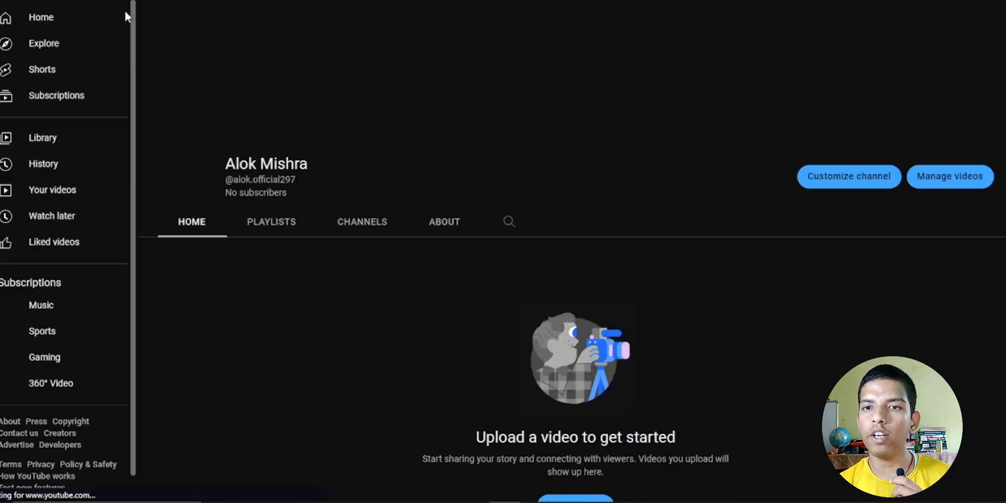
pyautogui.moveTo(262, 112)
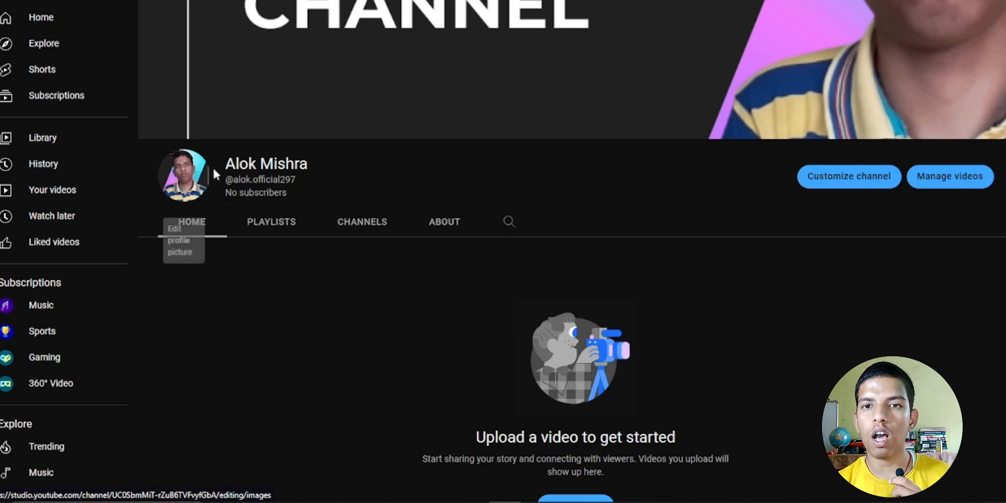
pyautogui.scroll(-2, 639, 247)
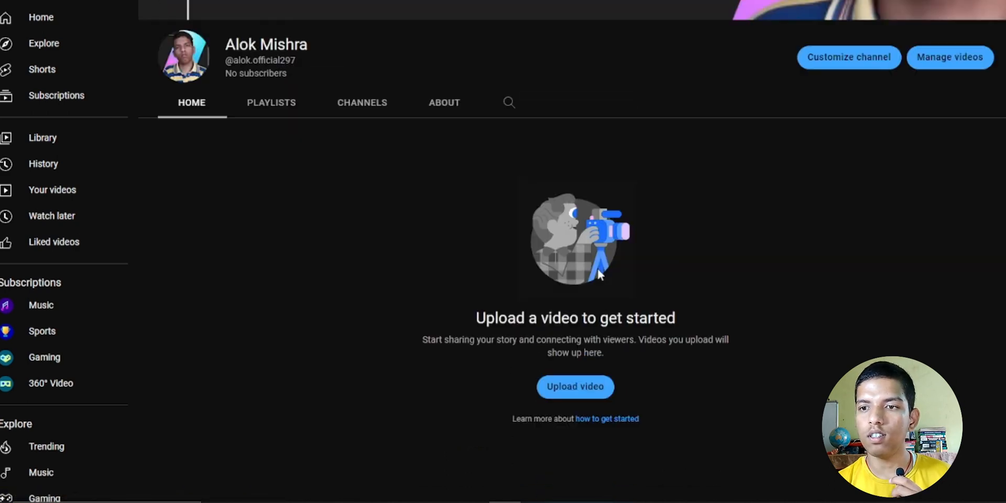
pyautogui.scroll(2, 566, 270)
pyautogui.scroll(-4, 532, 271)
pyautogui.scroll(4, 532, 272)
pyautogui.scroll(-4, 532, 272)
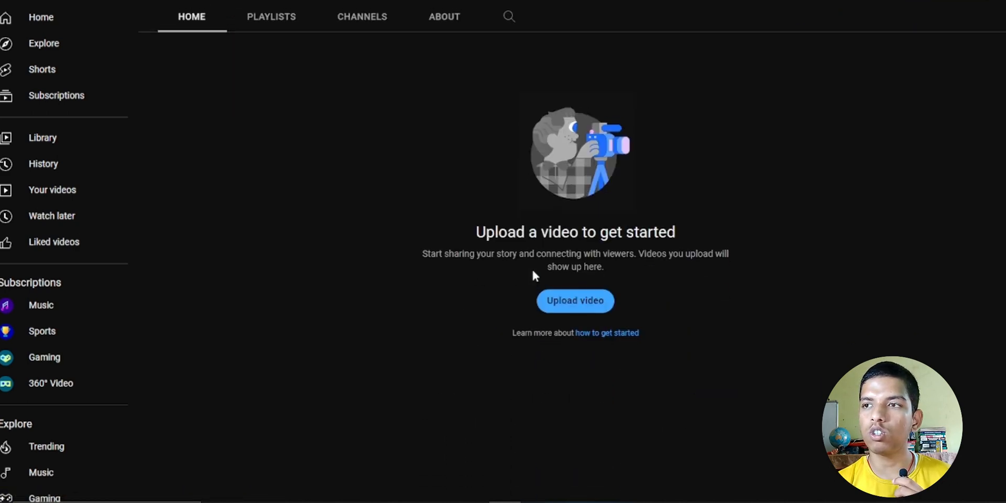
pyautogui.scroll(4, 532, 272)
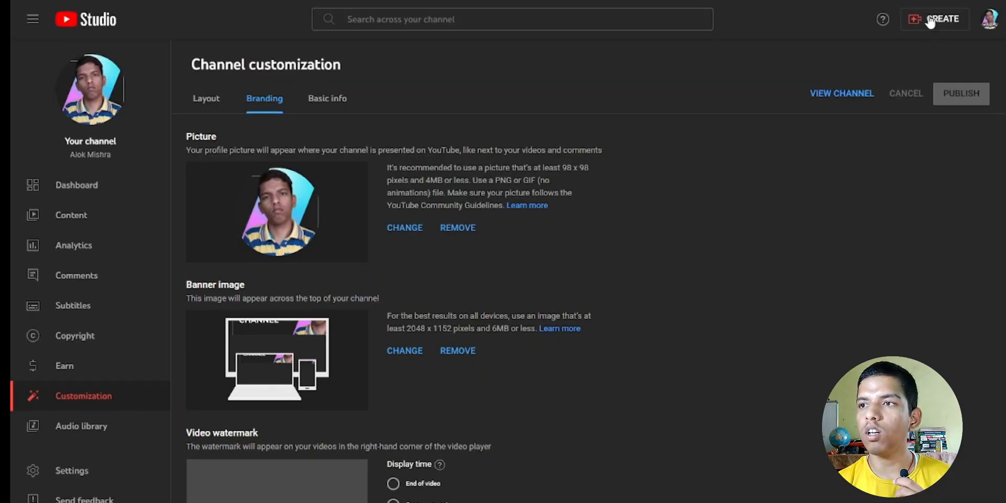
# - Close the CREATE menu without choosing anything and switch to the Dashboard page
pyautogui.click(937, 25)
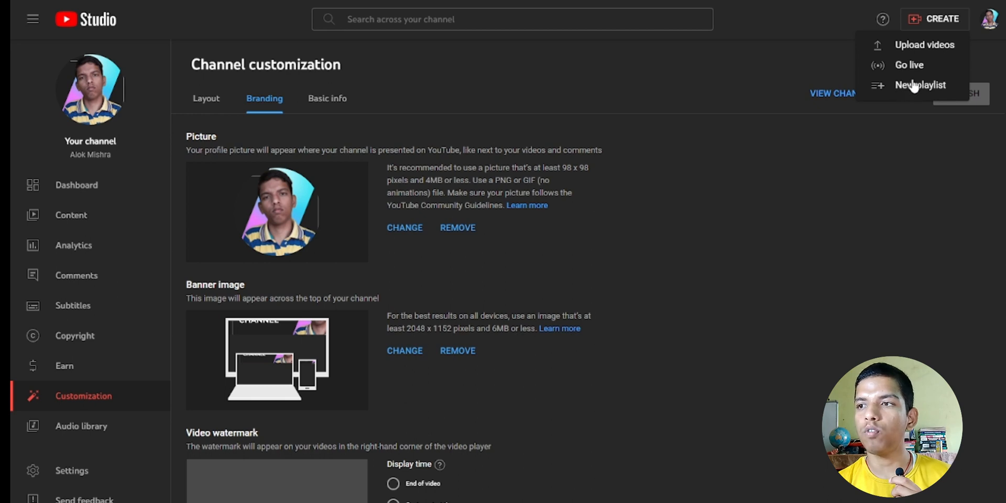
pyautogui.click(774, 105)
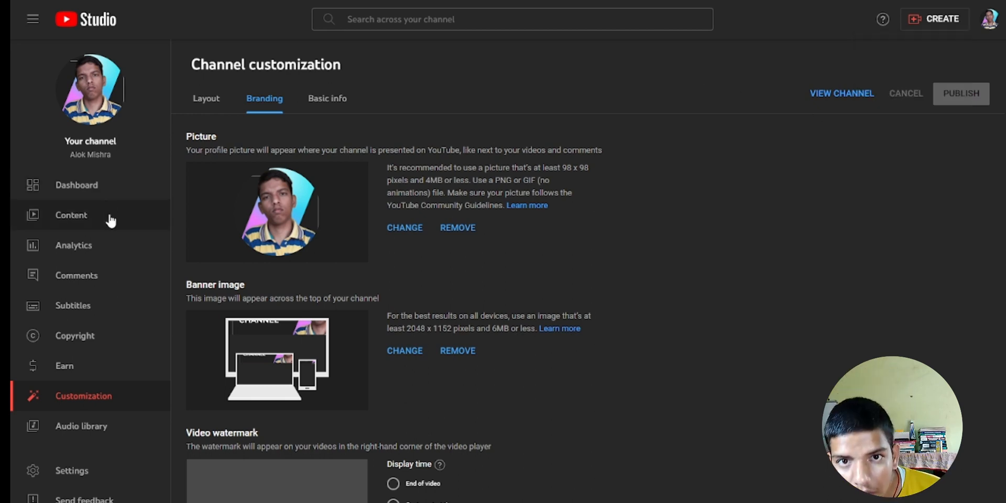
pyautogui.click(113, 189)
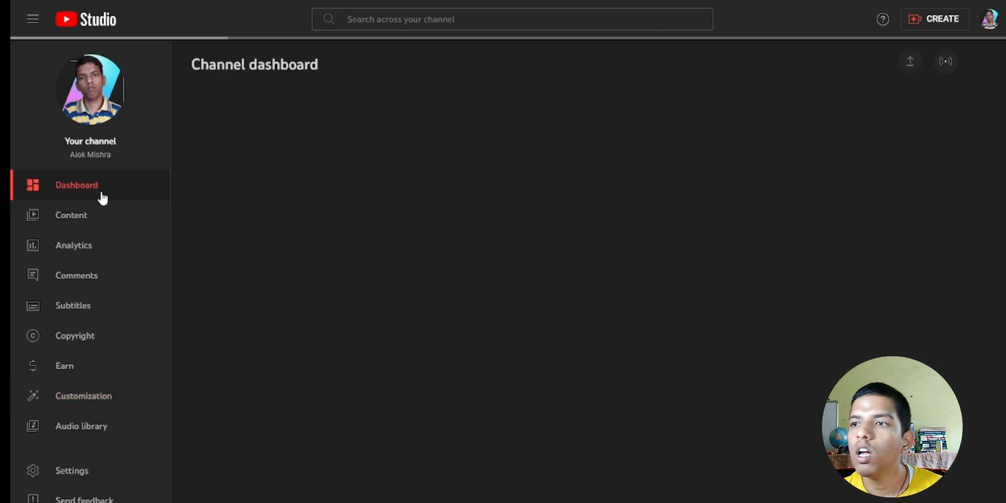